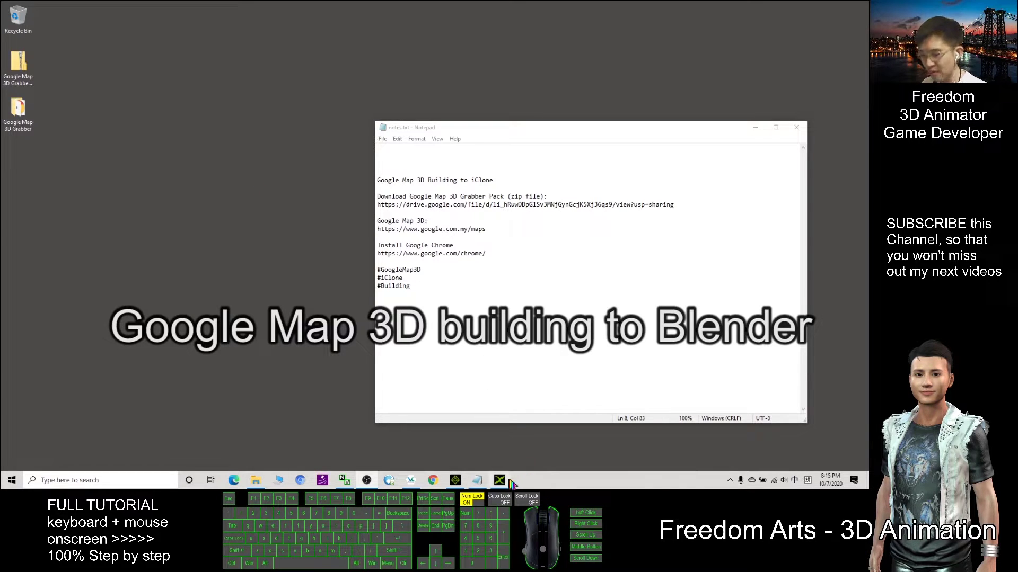
# Locate the Google Map 3D Grabber Pack entry and its download link in the notes.
pyautogui.doubleClick(197, 154)
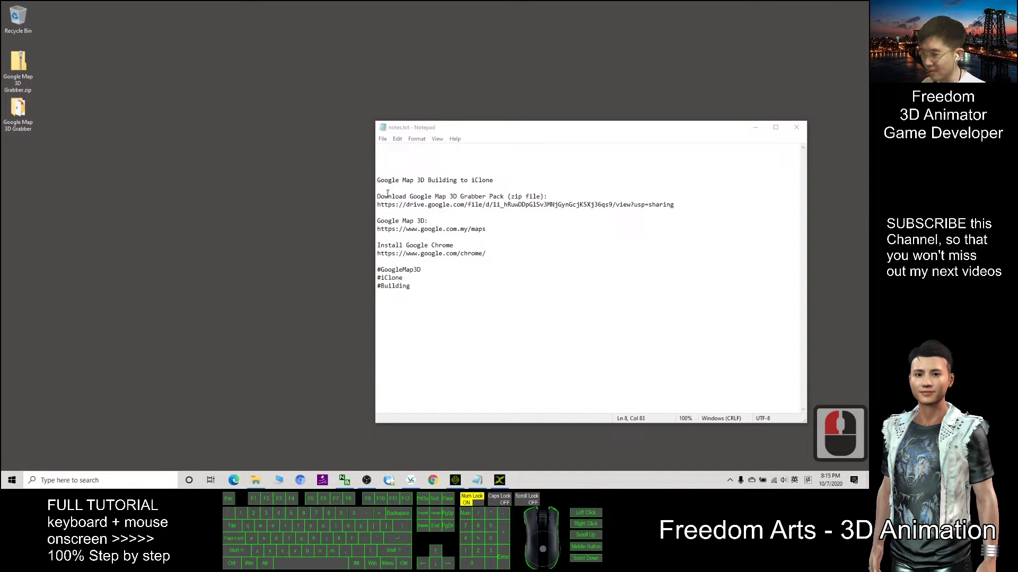
pyautogui.moveTo(377, 205); pyautogui.dragTo(676, 207)
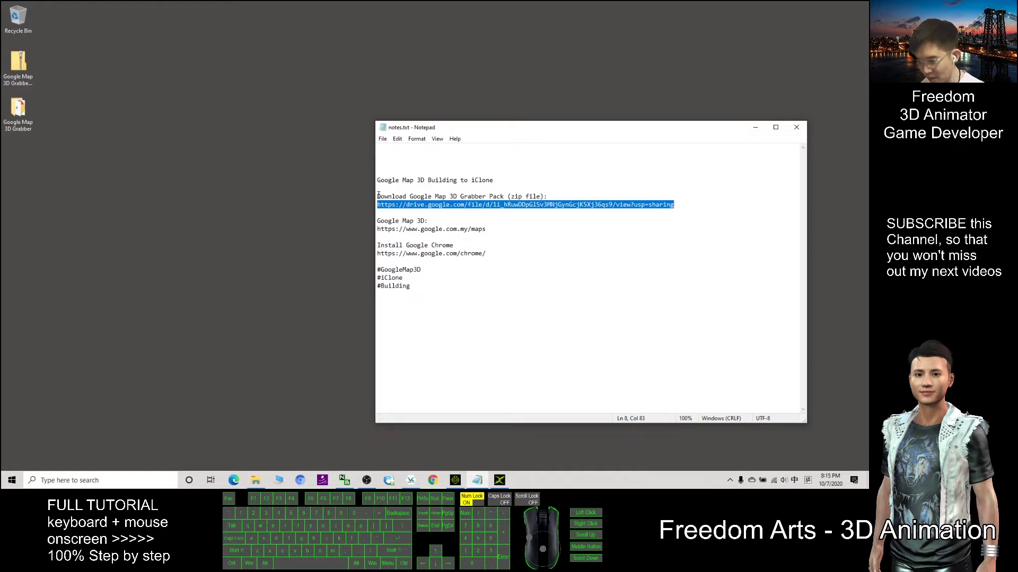
pyautogui.moveTo(413, 196); pyautogui.dragTo(505, 197)
# Check the extraction options available for the Google Map 3D Grabber.zip archive on the desktop.
pyautogui.click(25, 87)
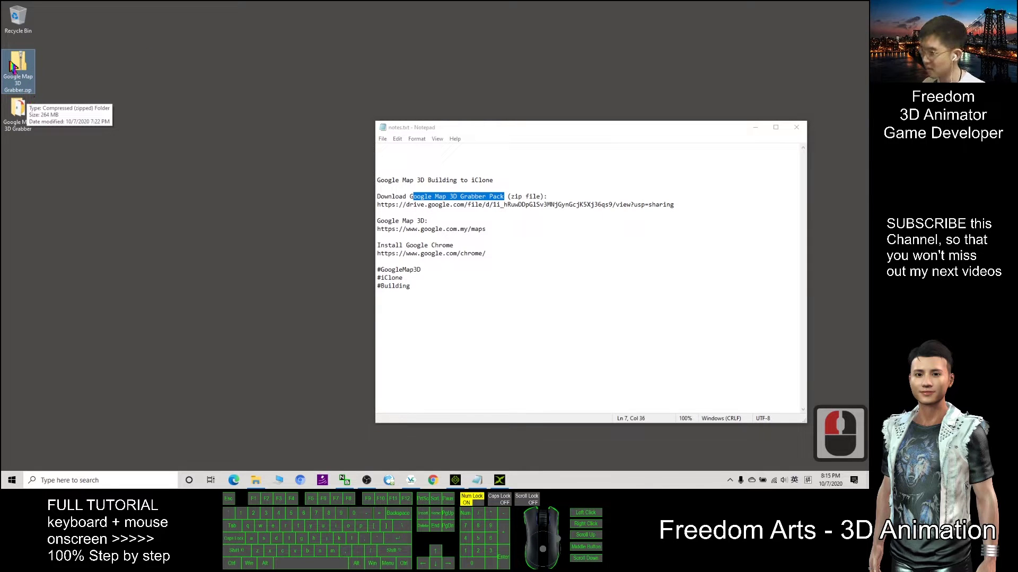
pyautogui.rightClick(18, 68)
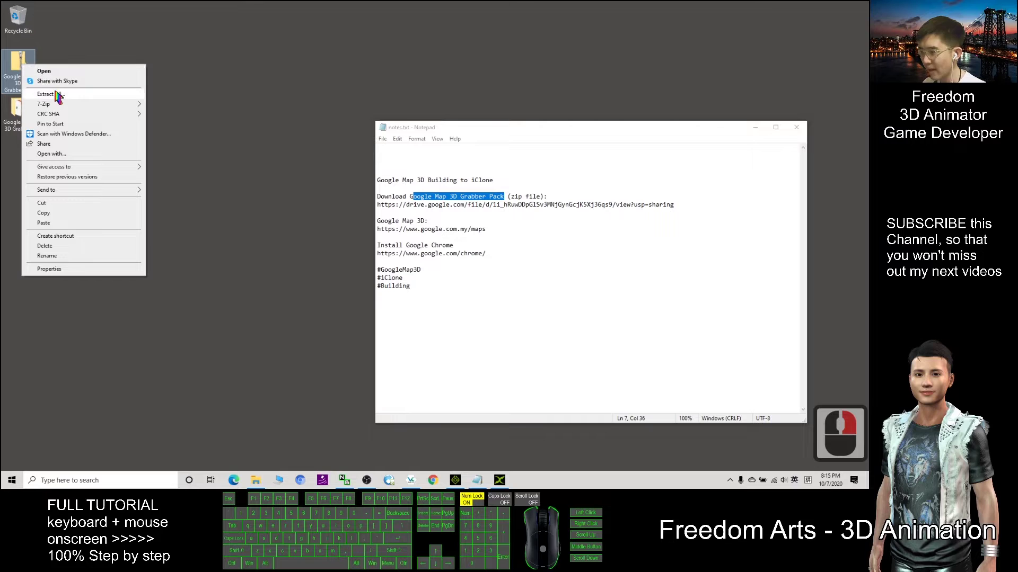
pyautogui.click(329, 75)
# Open the extracted Google Map 3D Grabber folder and launch blender.exe from blender-2.90.1-windows64, dismissing the splash screen.
pyautogui.doubleClick(20, 112)
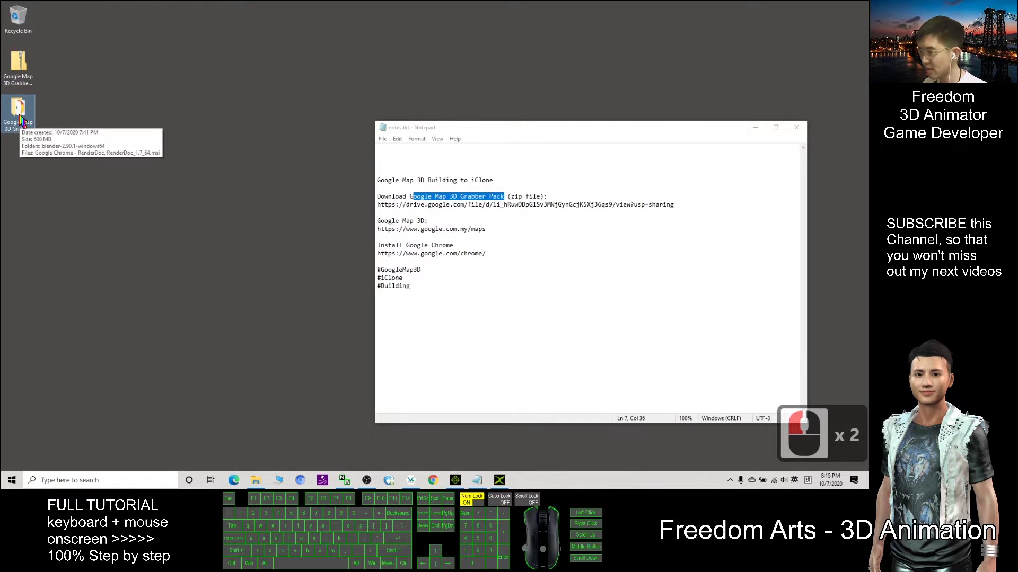
pyautogui.doubleClick(20, 115)
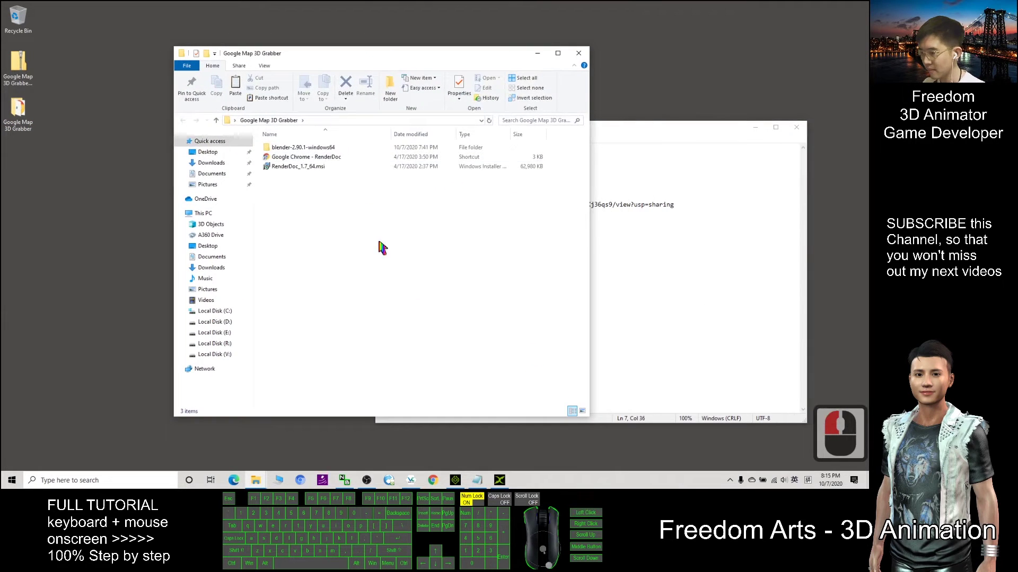
pyautogui.doubleClick(297, 148)
pyautogui.doubleClick(303, 151)
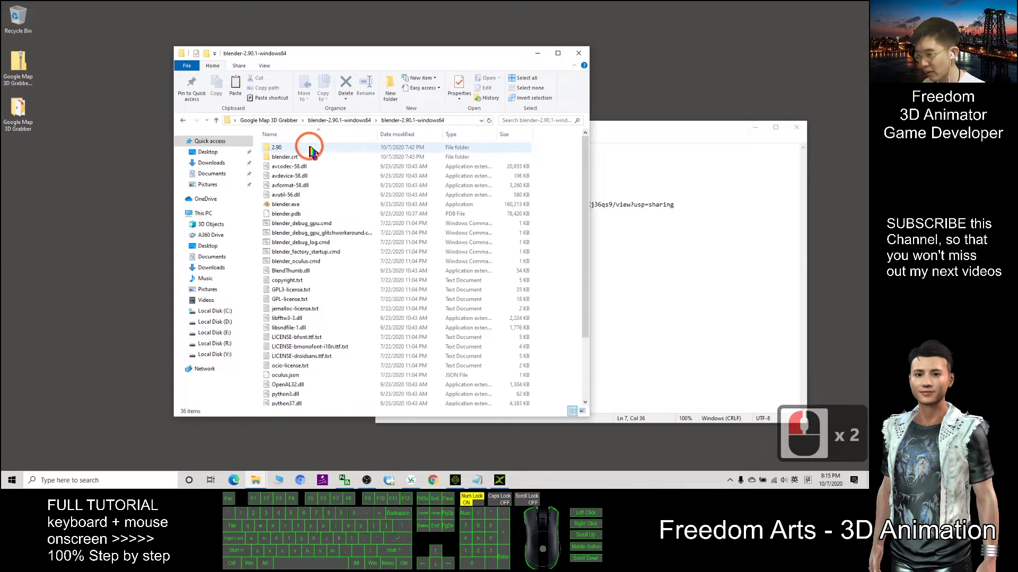
pyautogui.scroll(2, 350, 268)
pyautogui.doubleClick(285, 205)
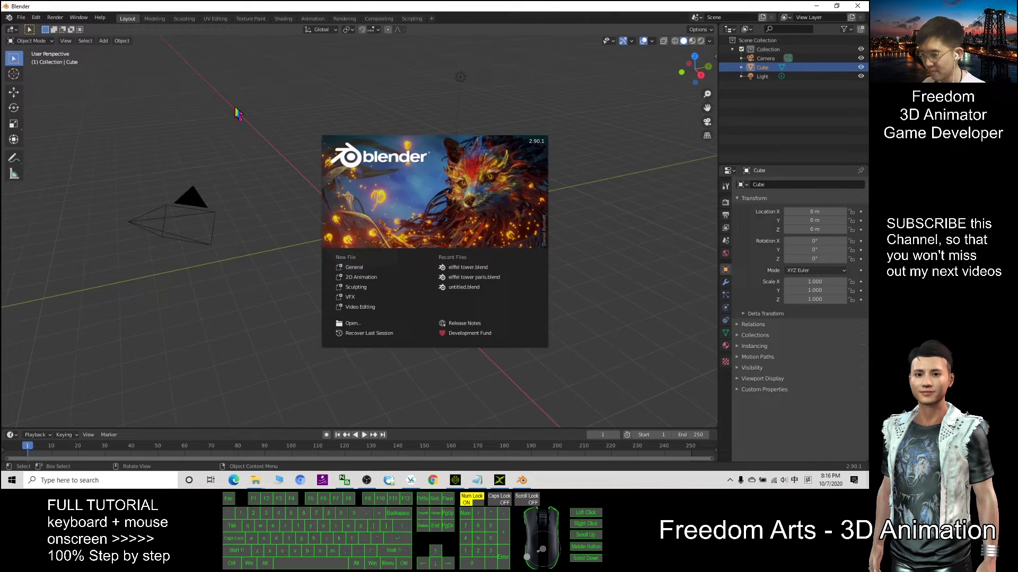
pyautogui.click(234, 108)
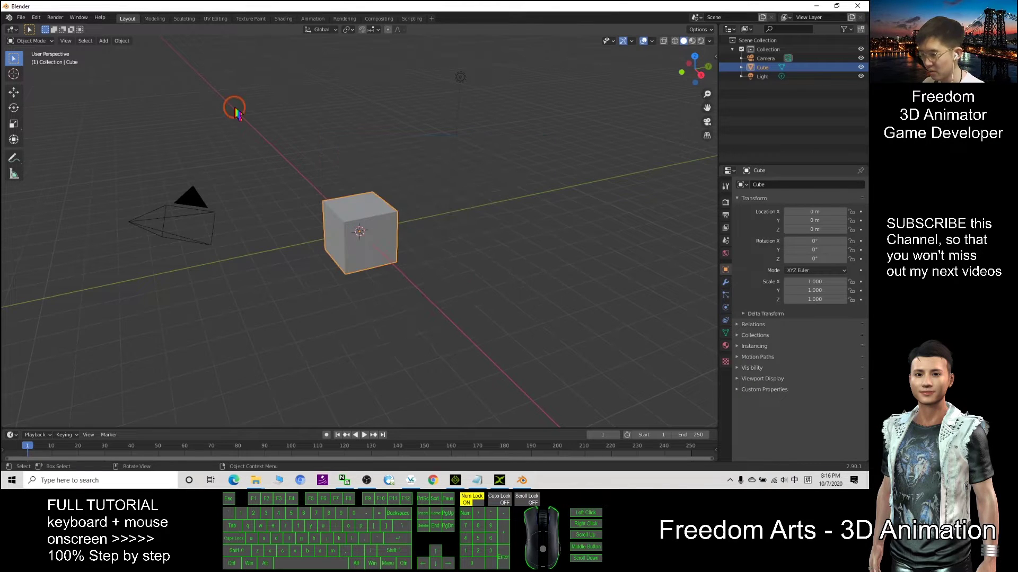
# Search Blender's add-on preferences for "map" to check the Maps Models Importer add-on, and close the preferences.
pyautogui.click(36, 17)
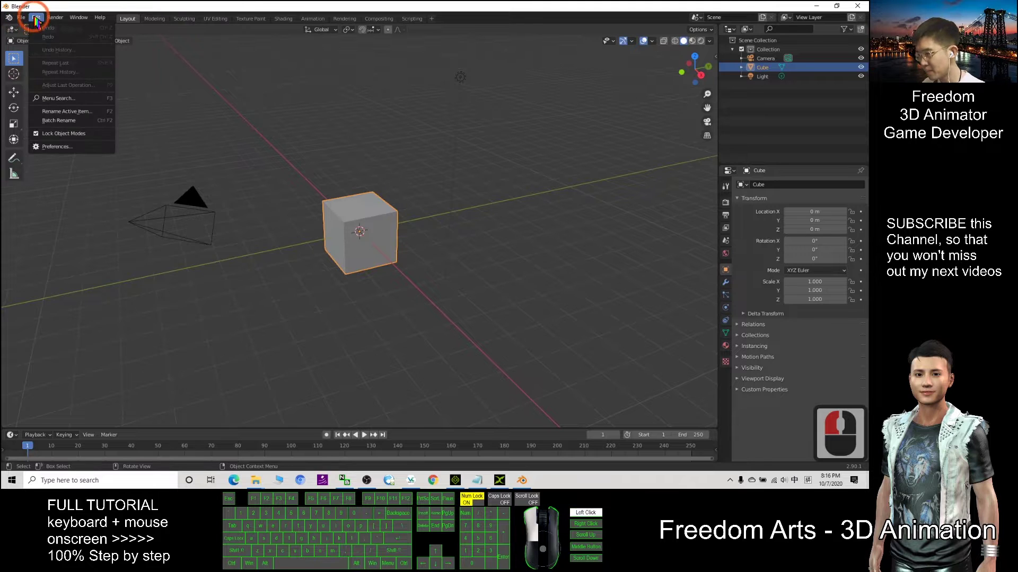
pyautogui.click(52, 146)
pyautogui.moveTo(113, 38); pyautogui.dragTo(297, 55)
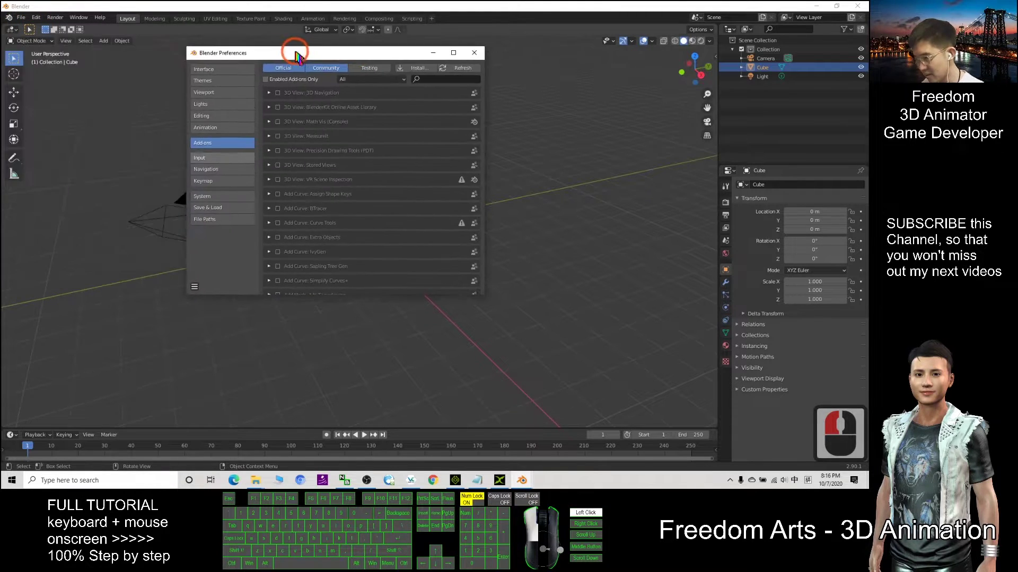
pyautogui.click(439, 80)
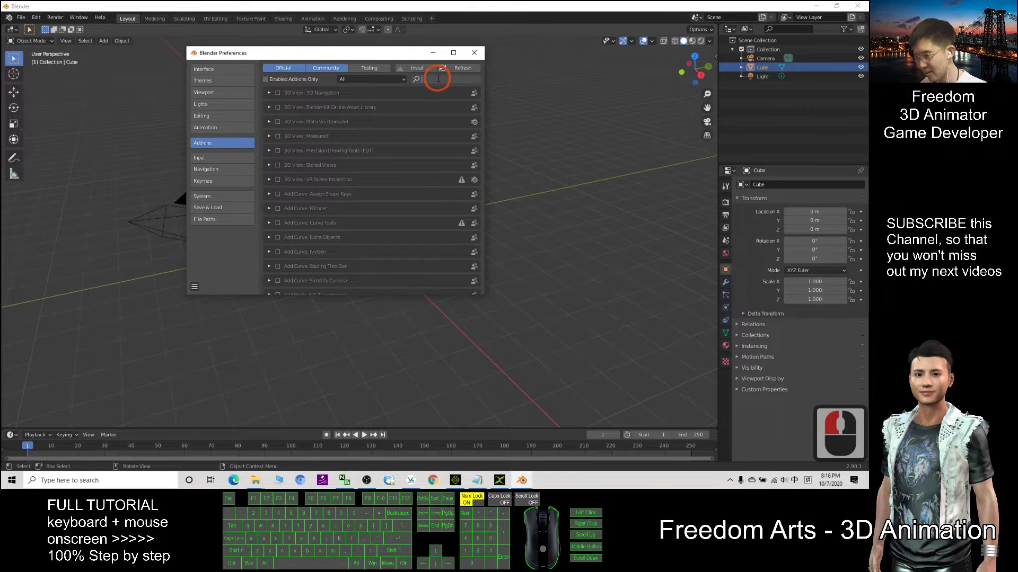
pyautogui.write('map')
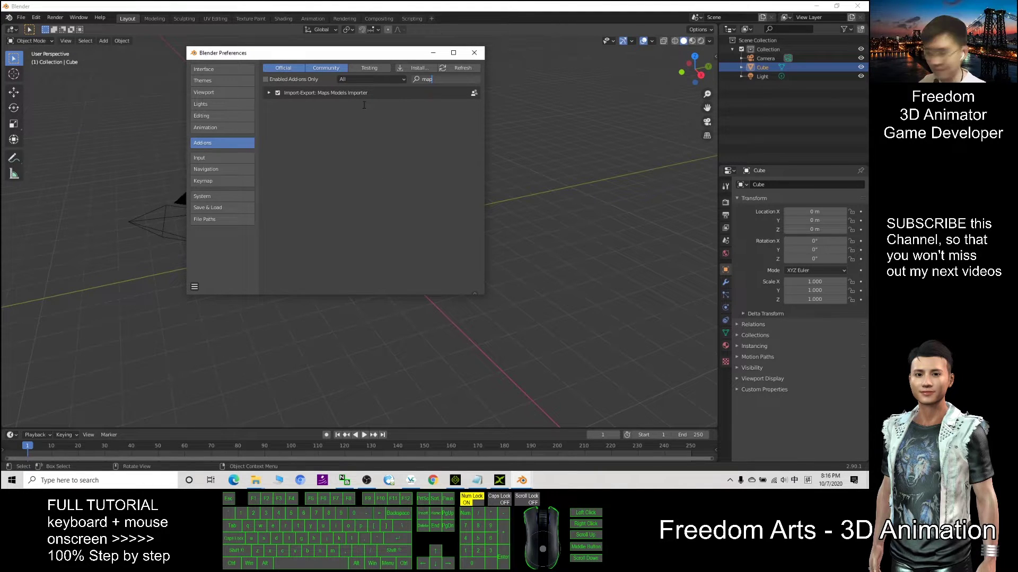
pyautogui.click(475, 53)
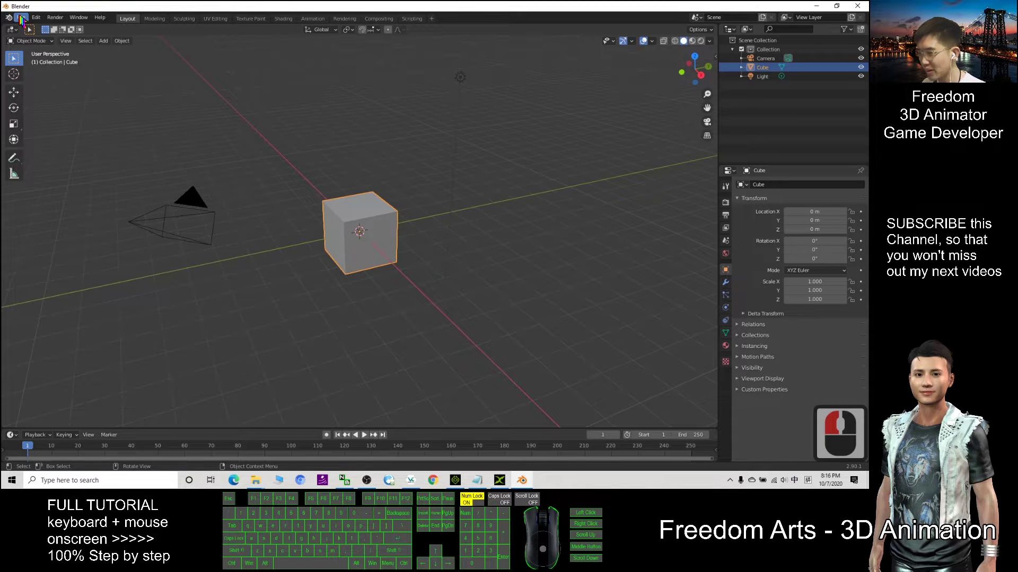
# Reopen the preferences to review the filtered map add-on once more, and close them.
pyautogui.click(36, 17)
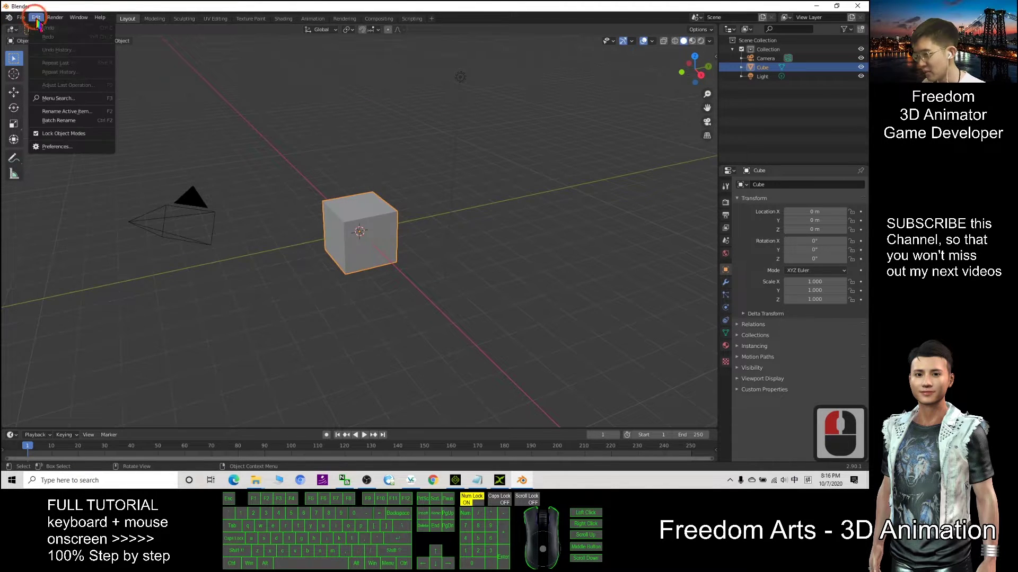
pyautogui.click(61, 145)
pyautogui.click(243, 63)
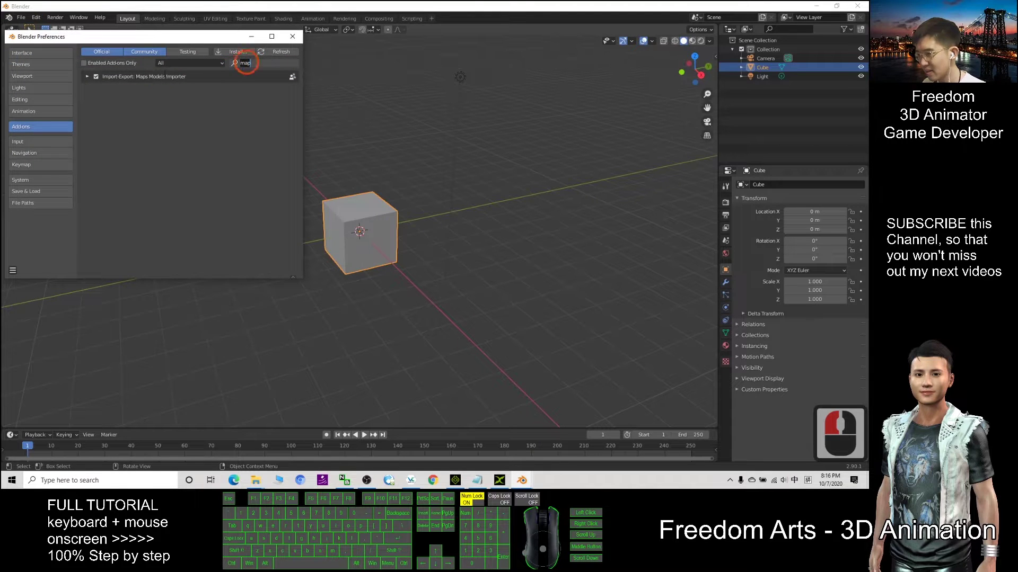
pyautogui.click(292, 36)
# Check the available import formats for Google Maps Capture (.rdc) without importing anything.
pyautogui.click(21, 17)
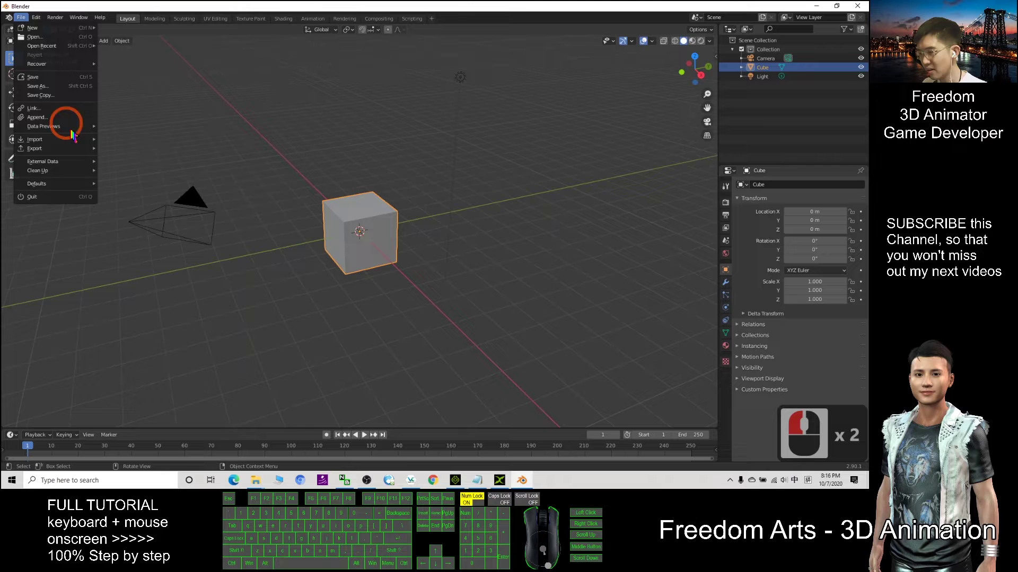
pyautogui.click(46, 140)
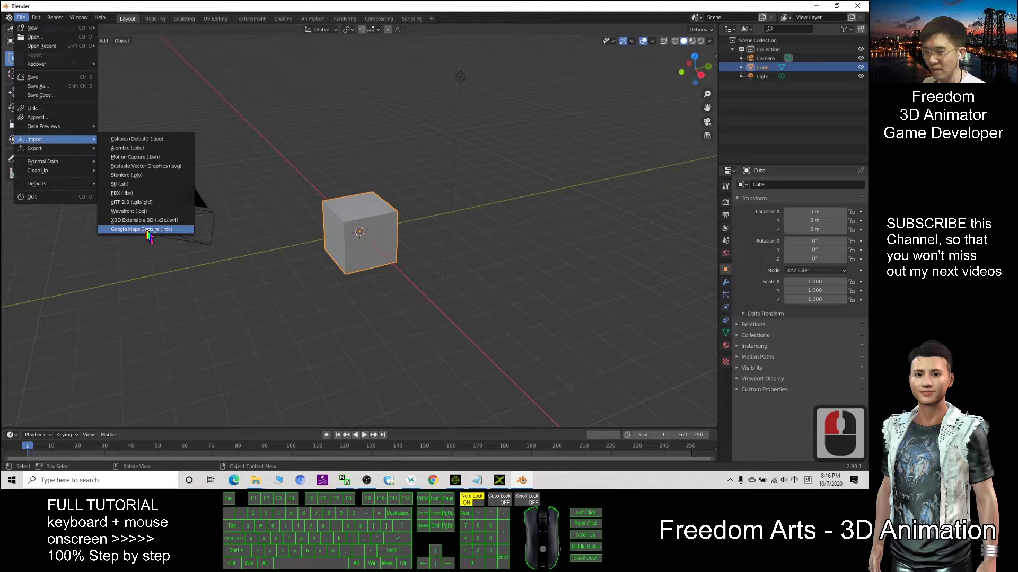
pyautogui.click(477, 132)
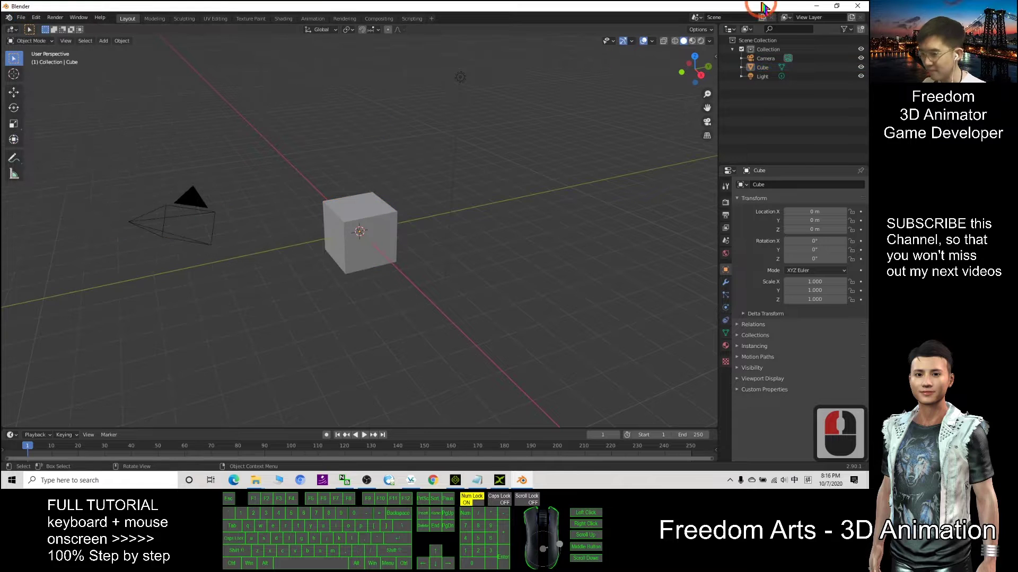
# Minimize Blender and its program folder, and open the Google Map 3D Grabber folder from the desktop.
pyautogui.click(817, 5)
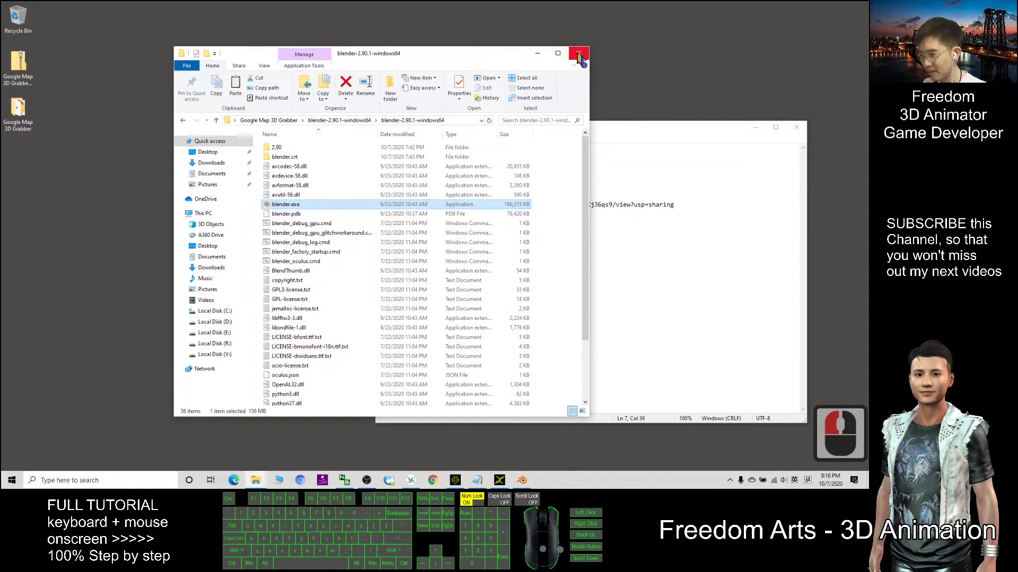
pyautogui.click(537, 54)
pyautogui.click(12, 108)
pyautogui.doubleClick(13, 109)
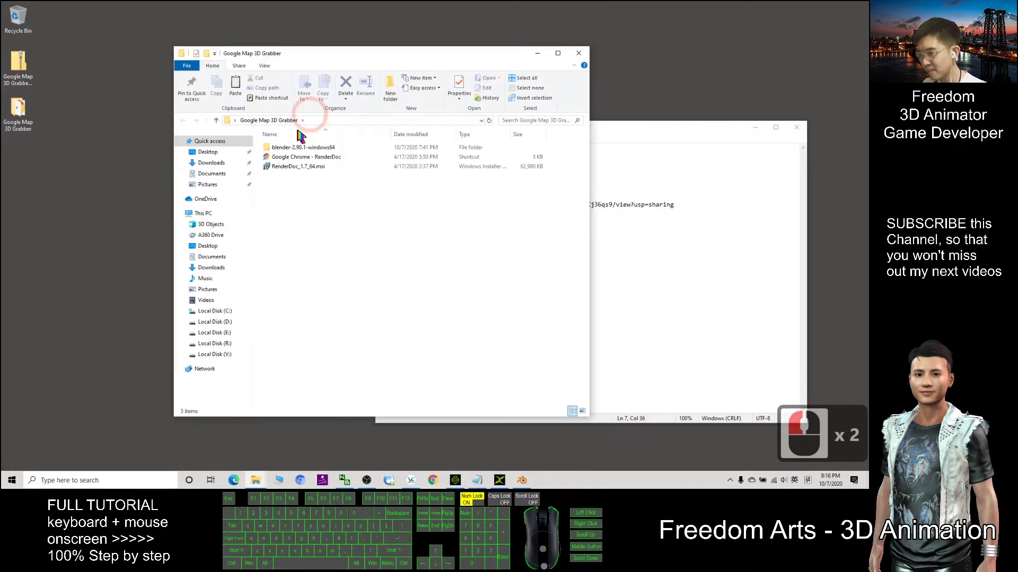
# Inspect the RenderDoc_1.7_64.msi installer in the folder without running it.
pyautogui.click(306, 168)
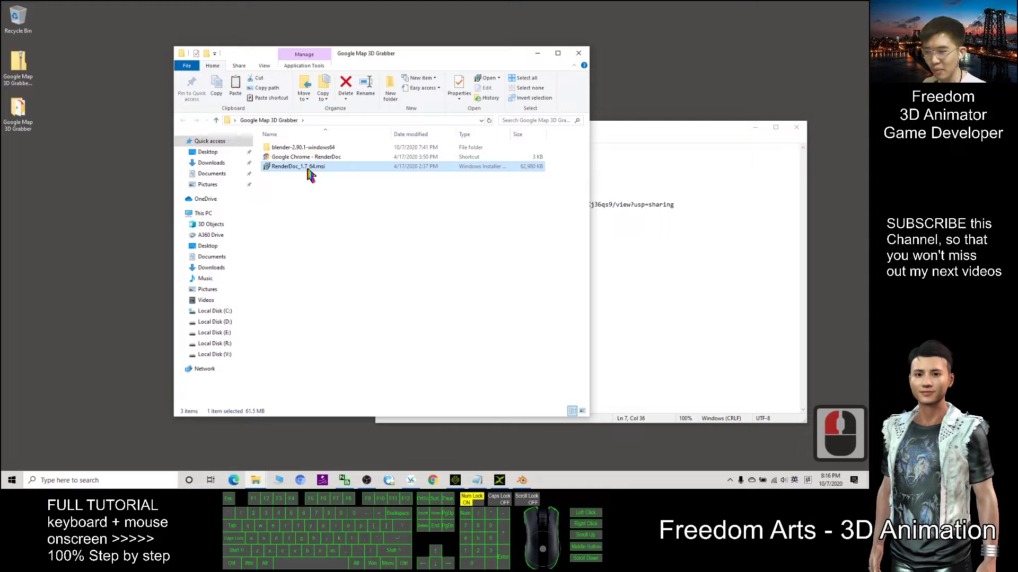
pyautogui.rightClick(307, 173)
pyautogui.click(272, 198)
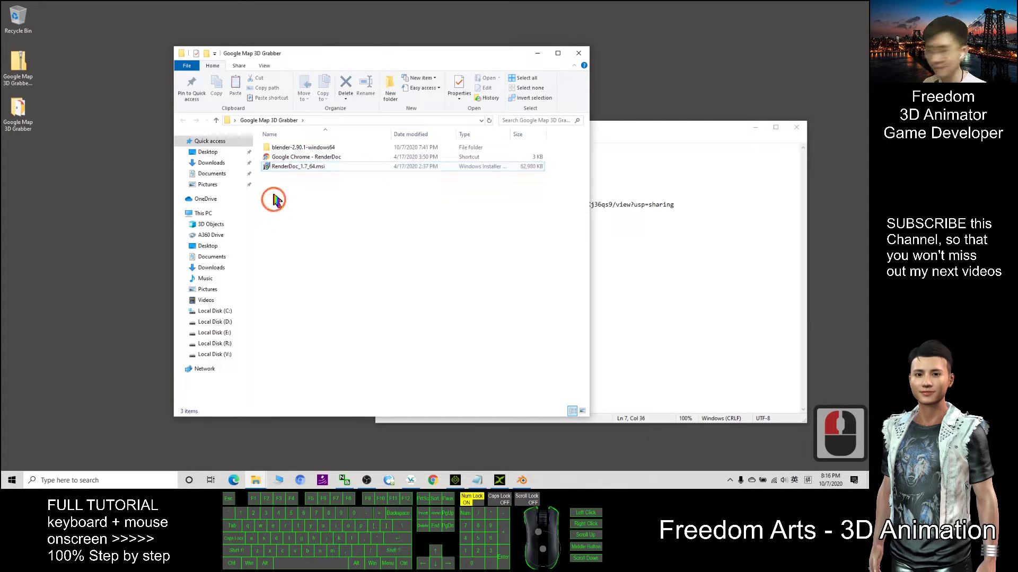
pyautogui.click(307, 173)
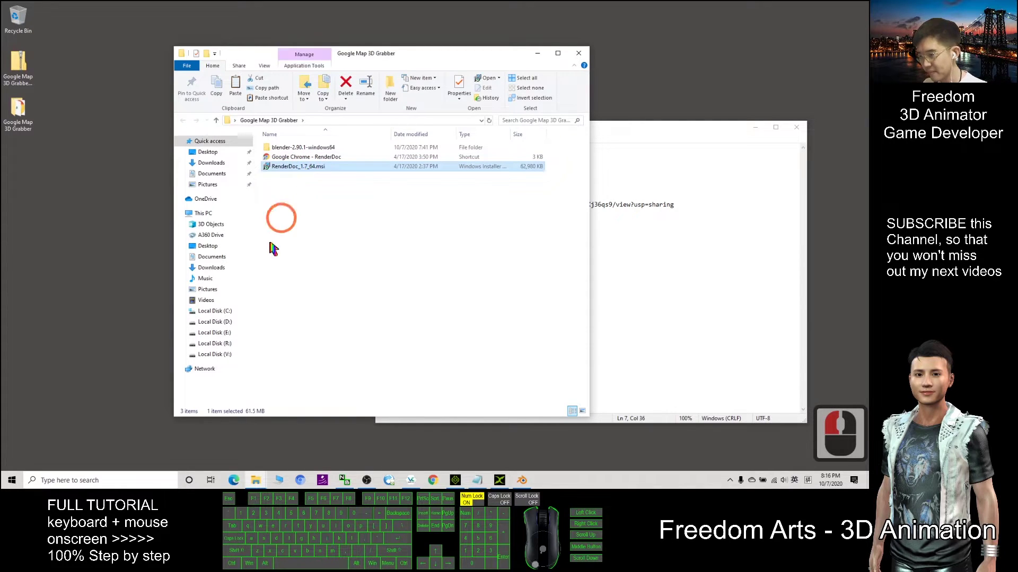
pyautogui.click(326, 289)
# Search the installed apps for "render" and launch RenderDoc, keeping the folder window clear of it.
pyautogui.click(64, 479)
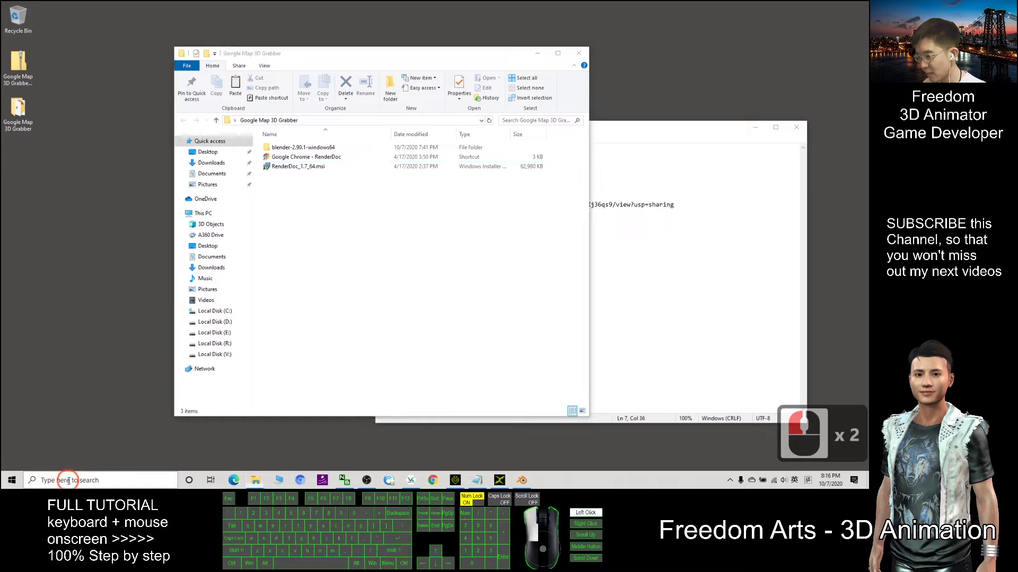
pyautogui.write('render')
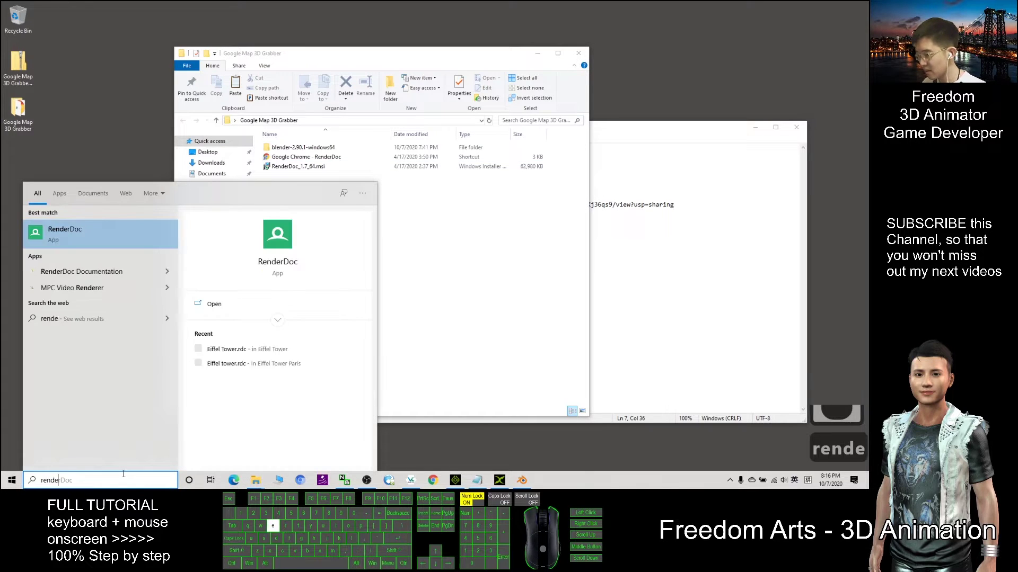
pyautogui.click(59, 193)
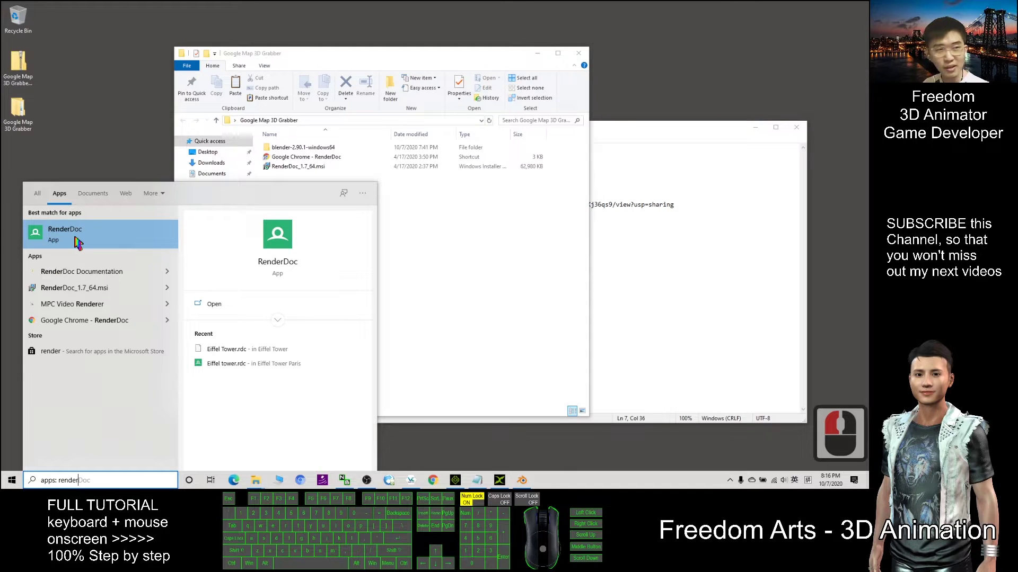
pyautogui.click(78, 243)
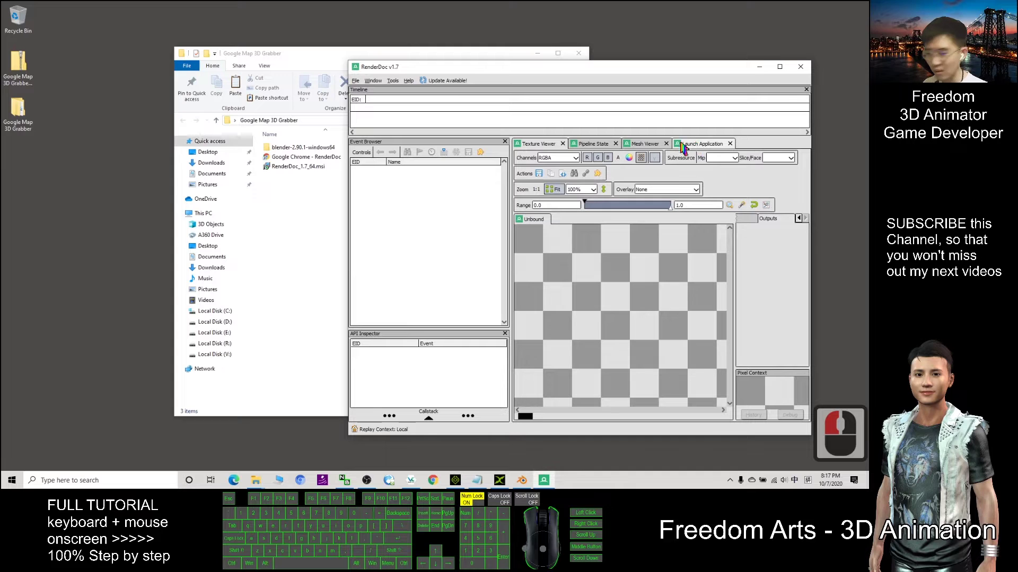
pyautogui.moveTo(297, 53); pyautogui.dragTo(228, 47)
# Bring the notes to the front and locate the Google Chrome download link.
pyautogui.click(477, 480)
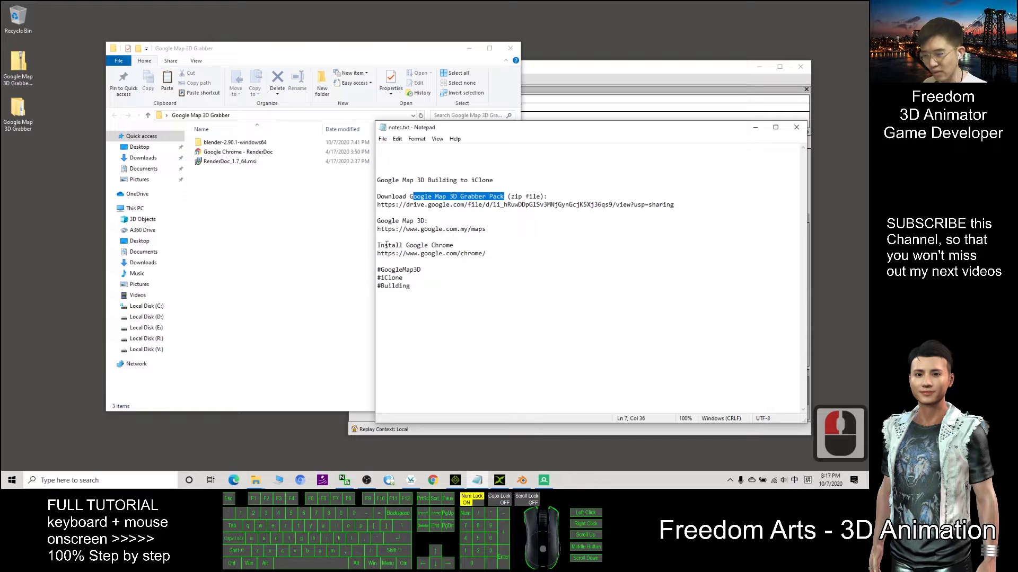
pyautogui.moveTo(406, 246); pyautogui.dragTo(453, 245)
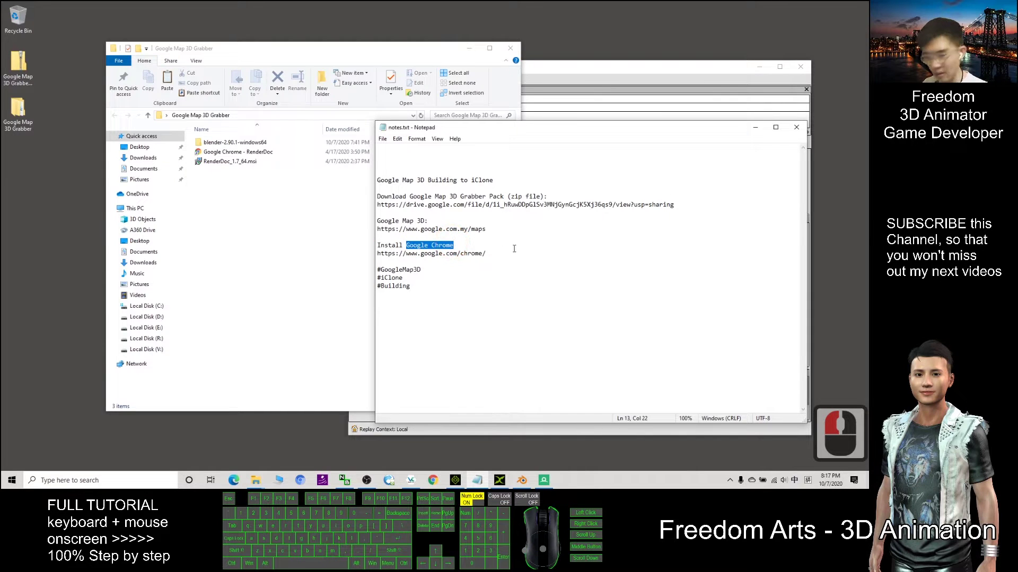
pyautogui.moveTo(376, 254); pyautogui.dragTo(485, 253)
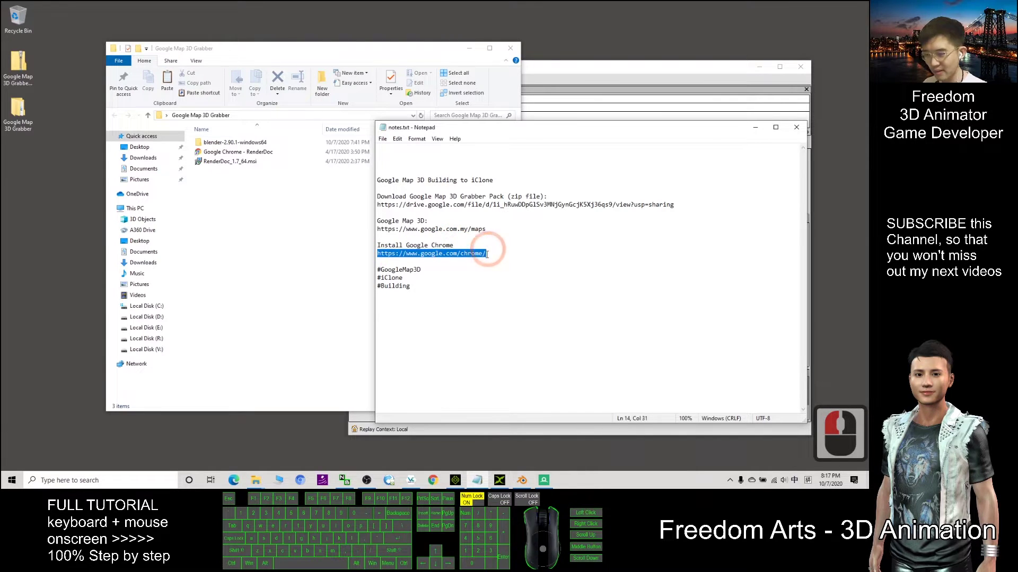
# Open Google Chrome to check that it is installed, and close its window.
pyautogui.click(433, 480)
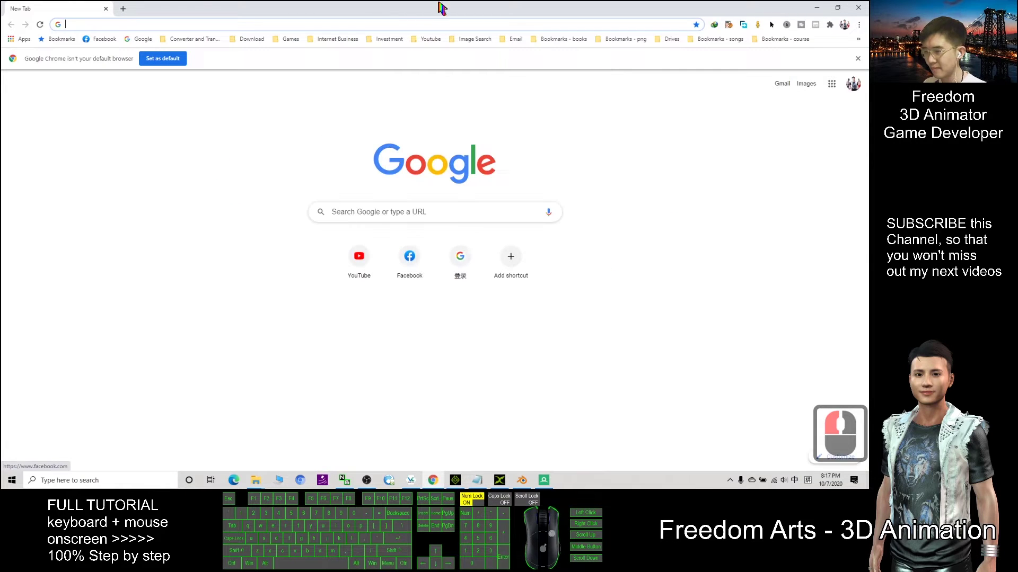
pyautogui.moveTo(525, 8); pyautogui.dragTo(484, 45)
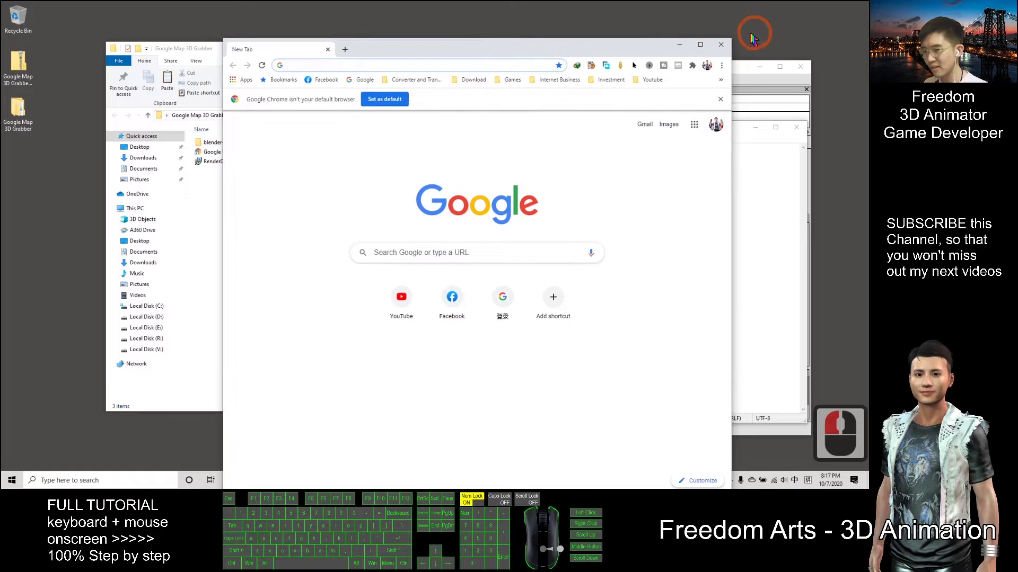
pyautogui.click(719, 45)
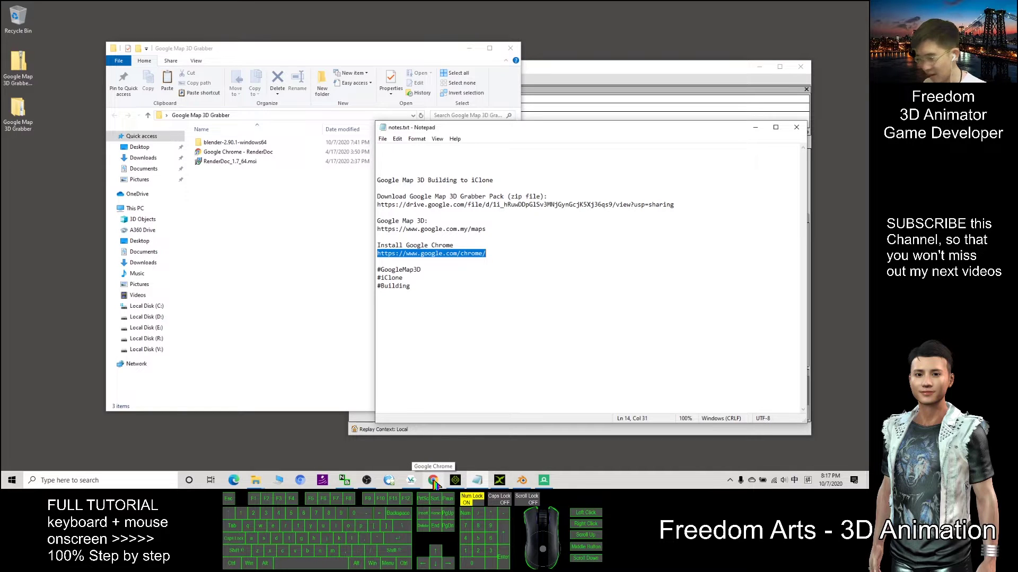
# Close all open File Explorer windows.
pyautogui.click(257, 480)
pyautogui.rightClick(256, 480)
pyautogui.click(249, 461)
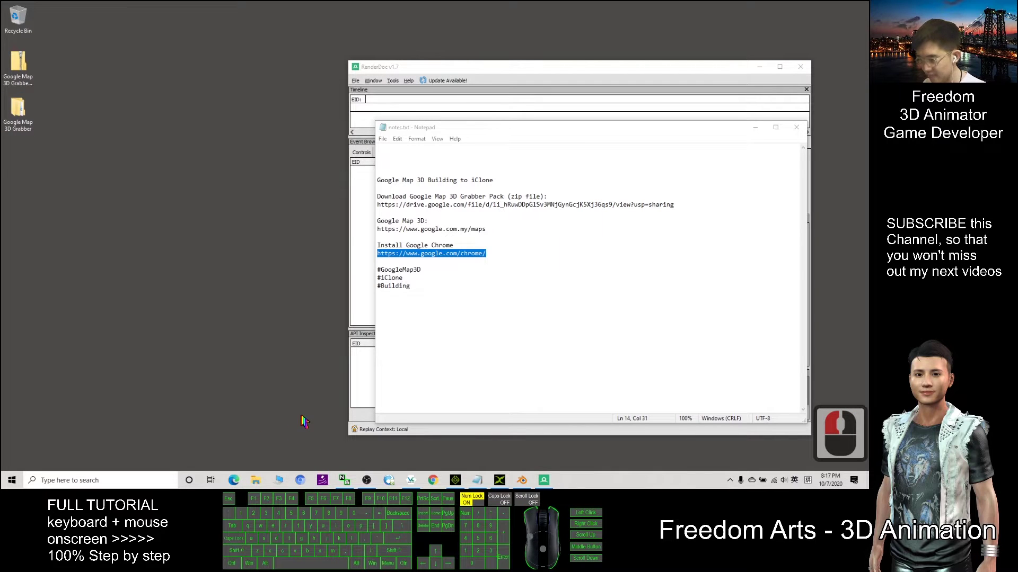
# Open the Google Map 3D Grabber folder from the desktop, arranging its window and the notes clear of each other.
pyautogui.moveTo(491, 129); pyautogui.dragTo(528, 113)
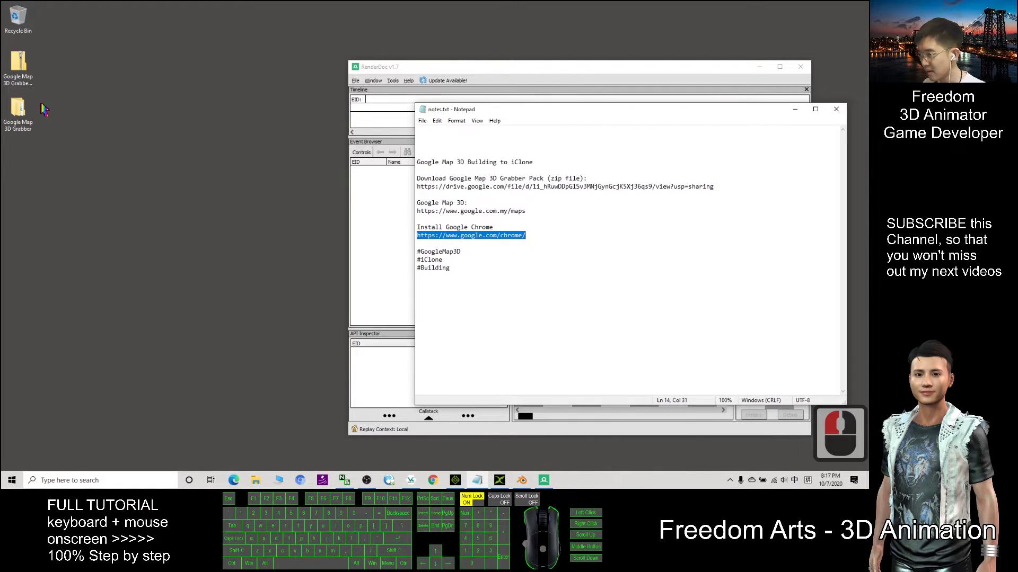
pyautogui.doubleClick(19, 113)
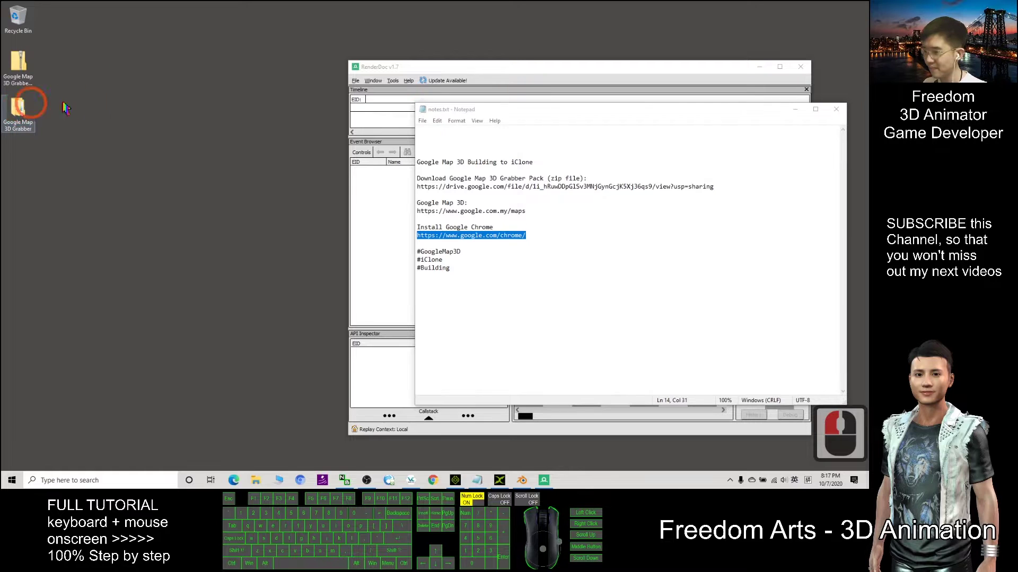
pyautogui.moveTo(312, 60); pyautogui.dragTo(222, 75)
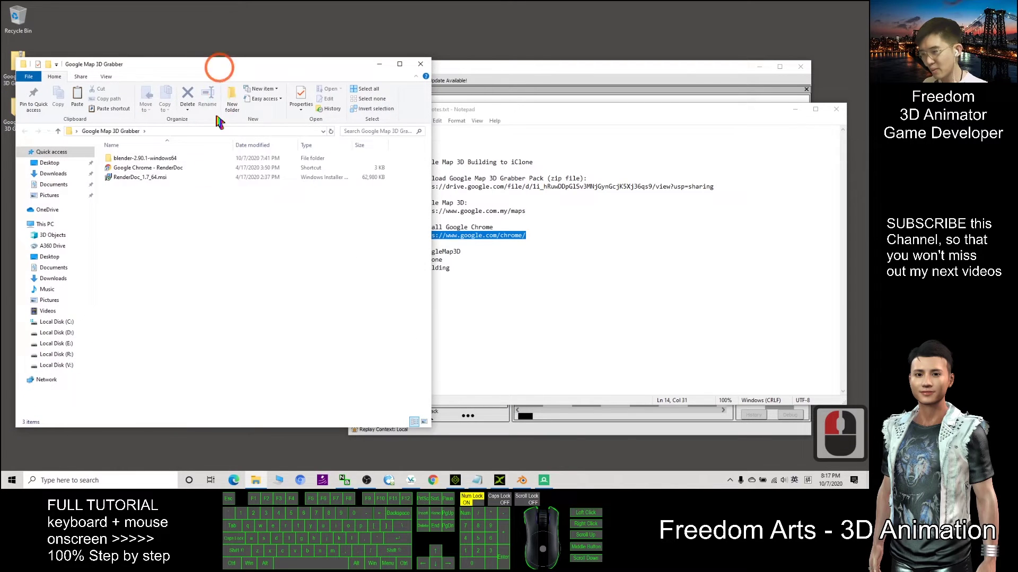
# Examine the launch arguments in the target of the Google Chrome - RenderDoc shortcut's properties, and cancel without changes.
pyautogui.rightClick(137, 170)
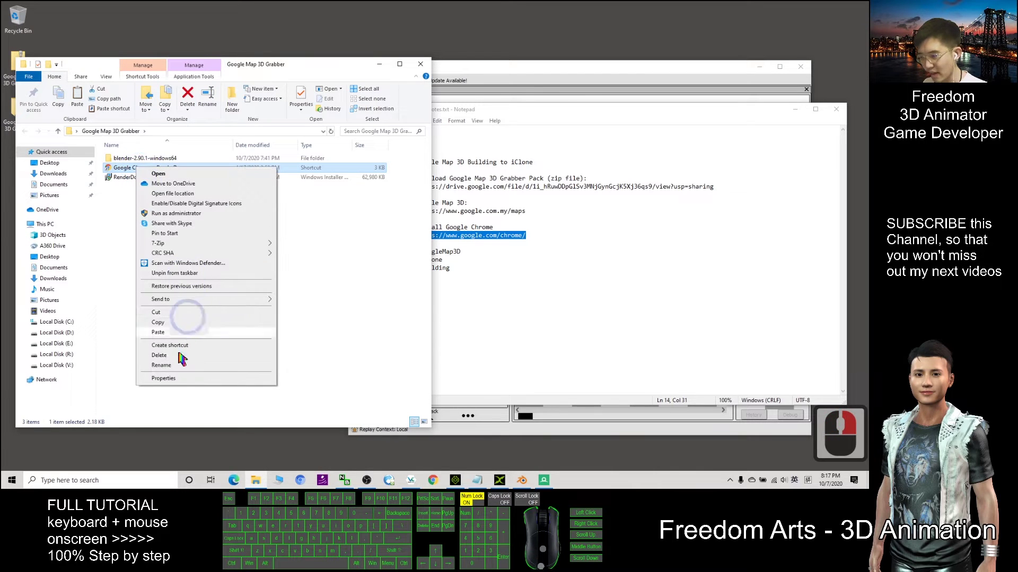
pyautogui.click(164, 380)
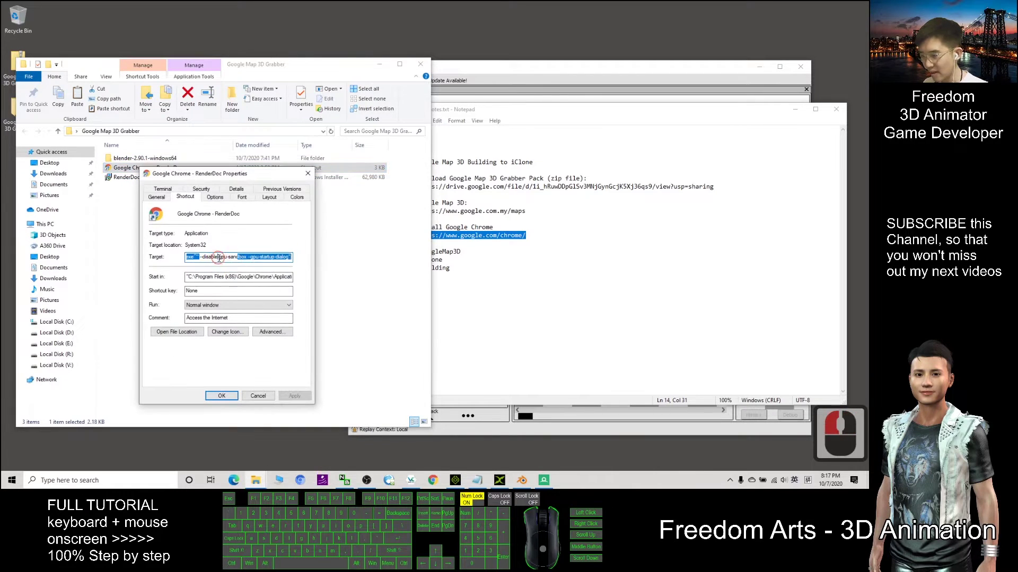
pyautogui.click(200, 257)
pyautogui.moveTo(199, 257); pyautogui.dragTo(295, 268)
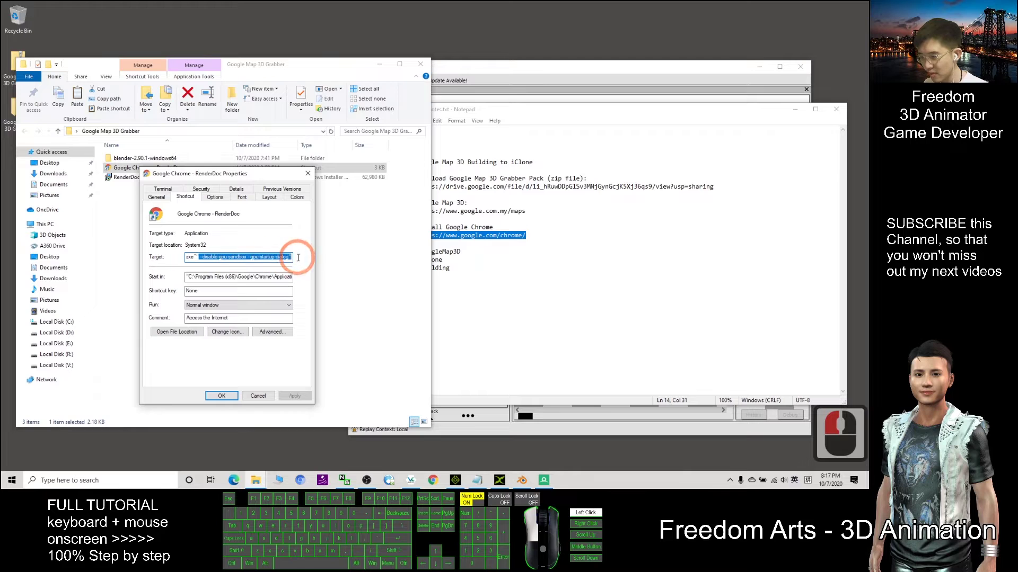
pyautogui.doubleClick(205, 258)
pyautogui.click(246, 258)
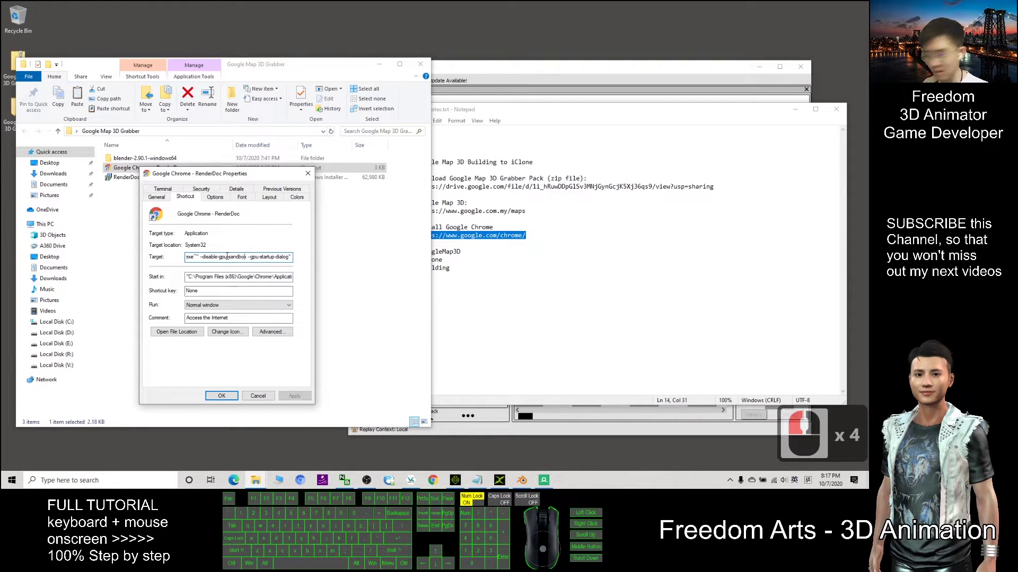
pyautogui.tripleClick(227, 257)
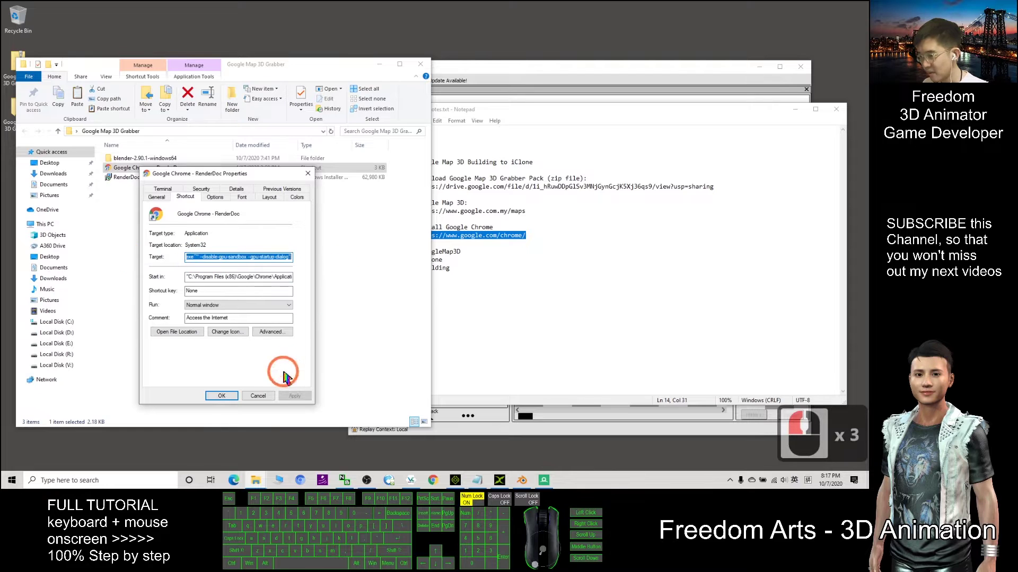
pyautogui.click(257, 396)
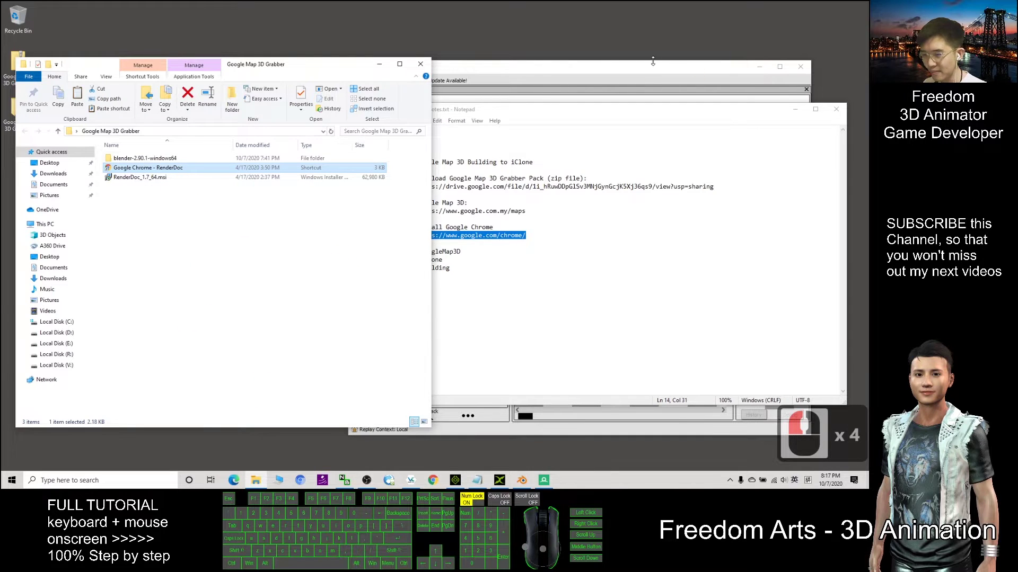
# Switch to RenderDoc and open its Inject into Process view.
pyautogui.moveTo(652, 64)
pyautogui.mouseDown()
pyautogui.moveTo(631, 74)
pyautogui.moveTo(634, 49)
pyautogui.mouseUp()
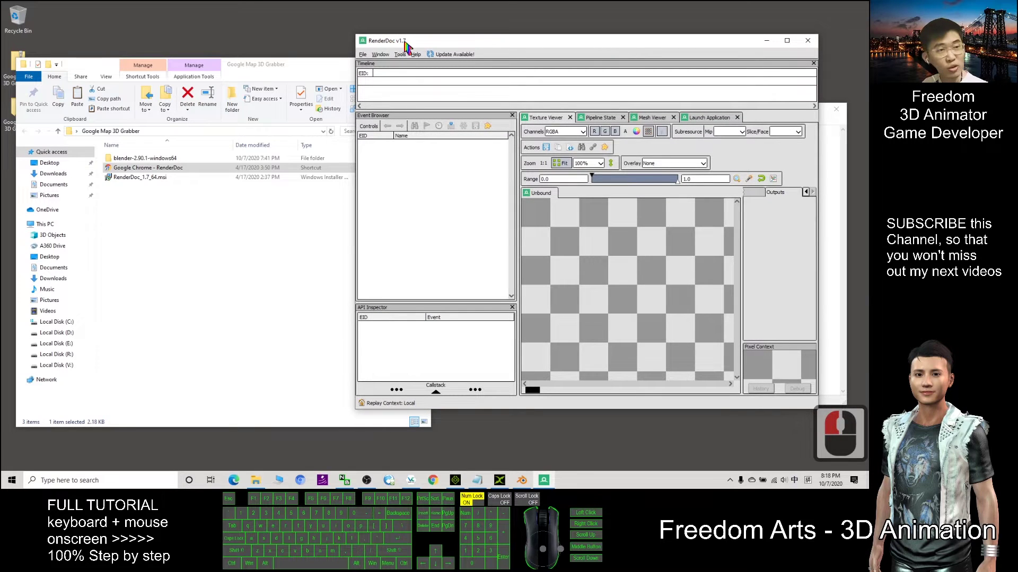
pyautogui.click(363, 55)
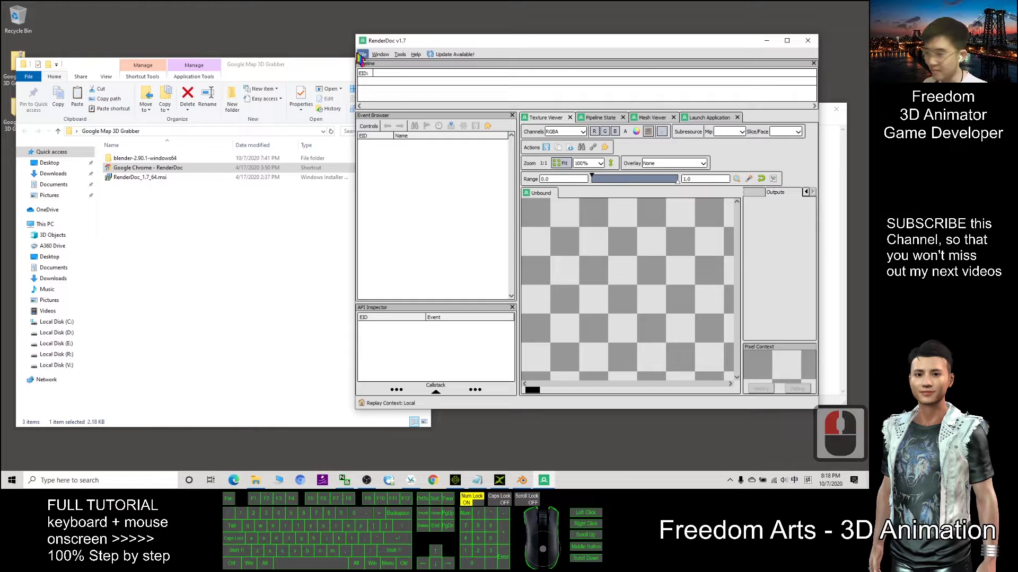
pyautogui.click(363, 55)
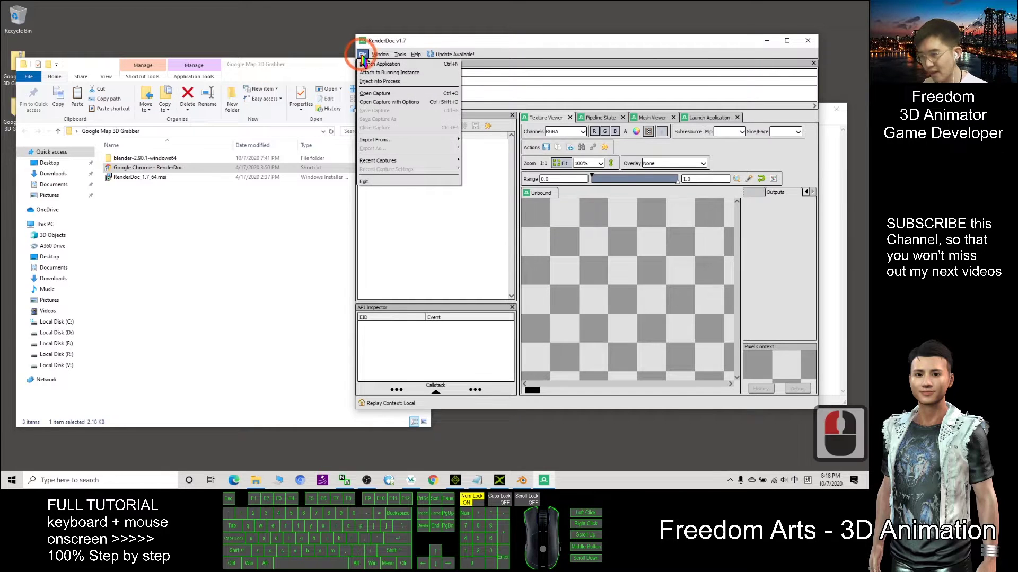
pyautogui.click(374, 82)
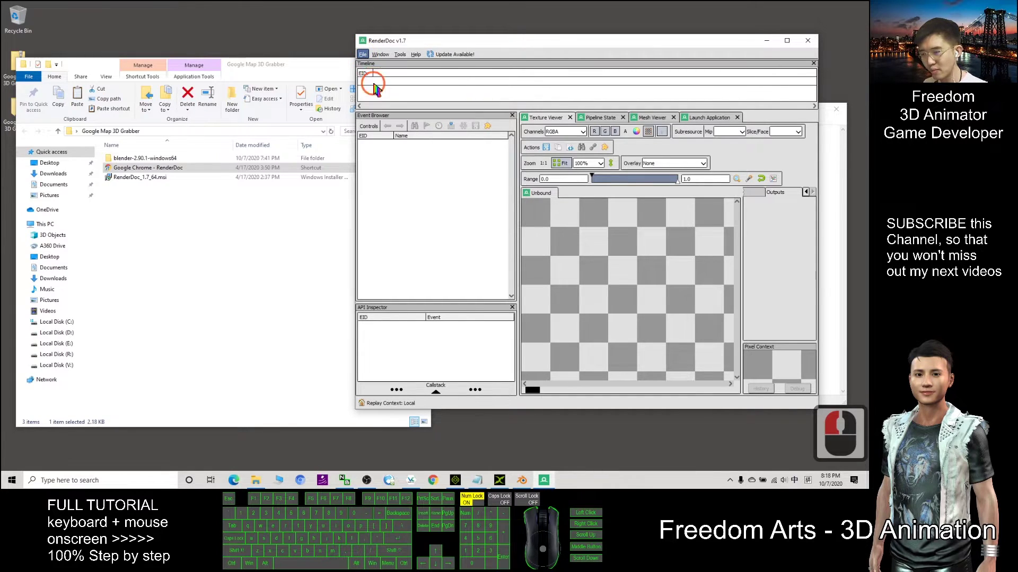
# Filter the injectable process list by "chrome" and refresh it.
pyautogui.click(537, 282)
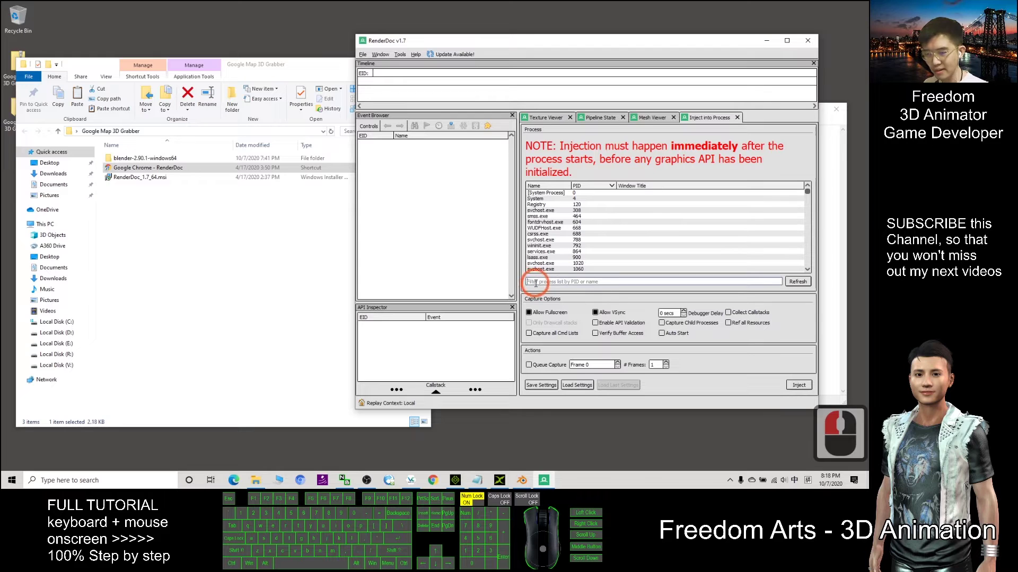
pyautogui.write('chrom')
pyautogui.press('shift')
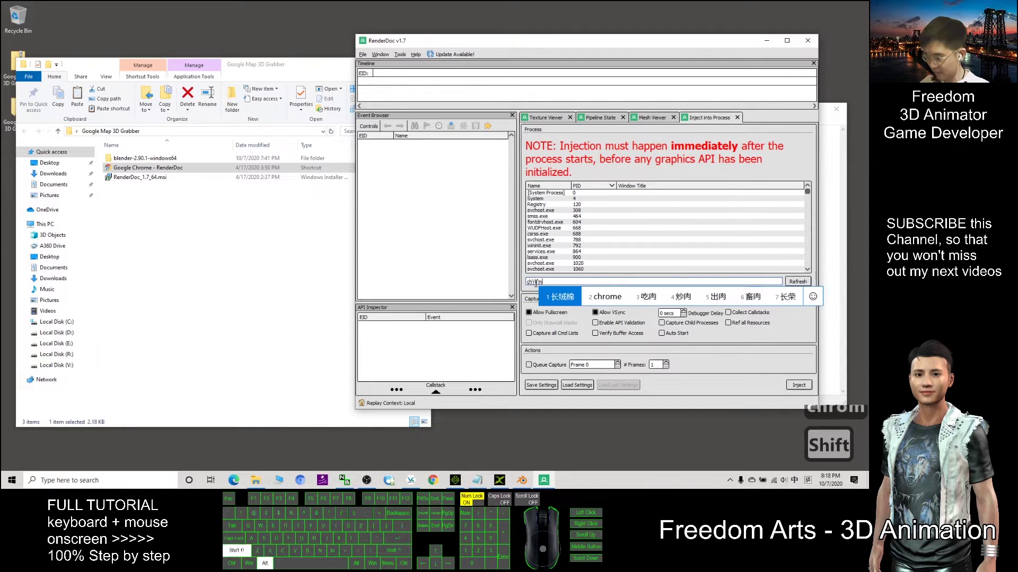
pyautogui.press('BackSpace')
pyautogui.press('BackSpace')
pyautogui.write('chrome')
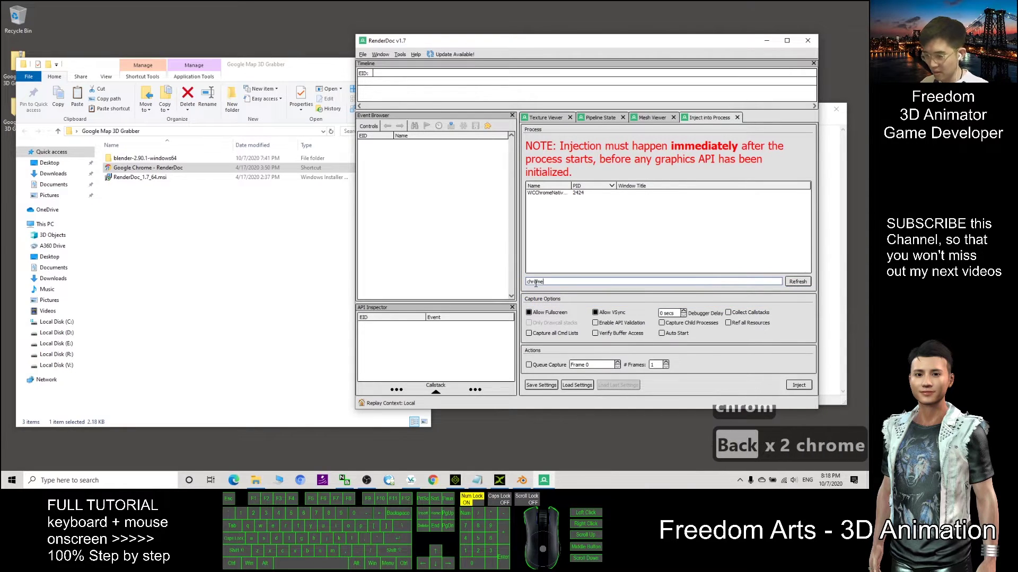
pyautogui.click(800, 283)
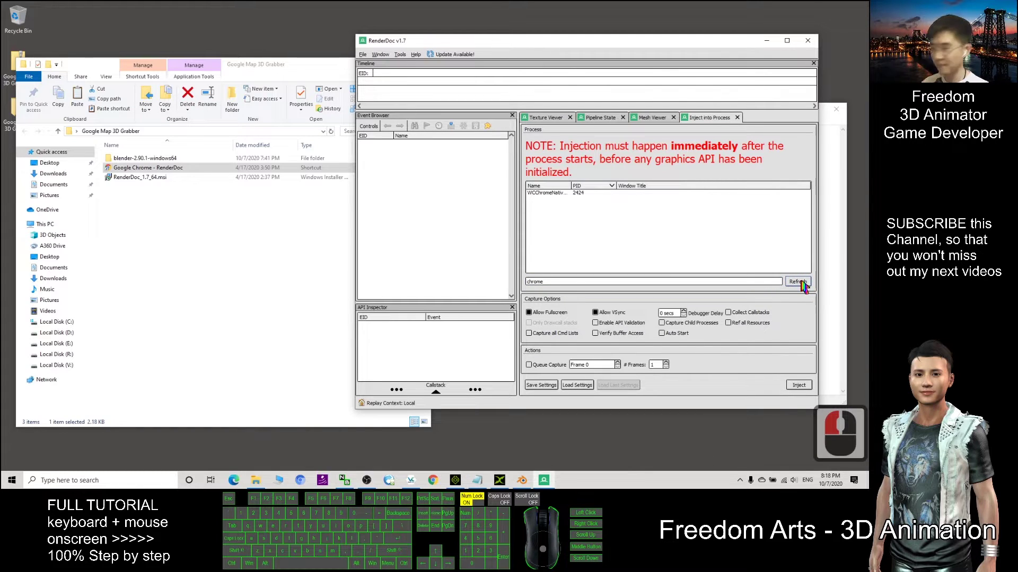
# Launch Chrome from the Google Chrome - RenderDoc shortcut in the folder and shift its blank window and Gpu dialog around.
pyautogui.click(348, 125)
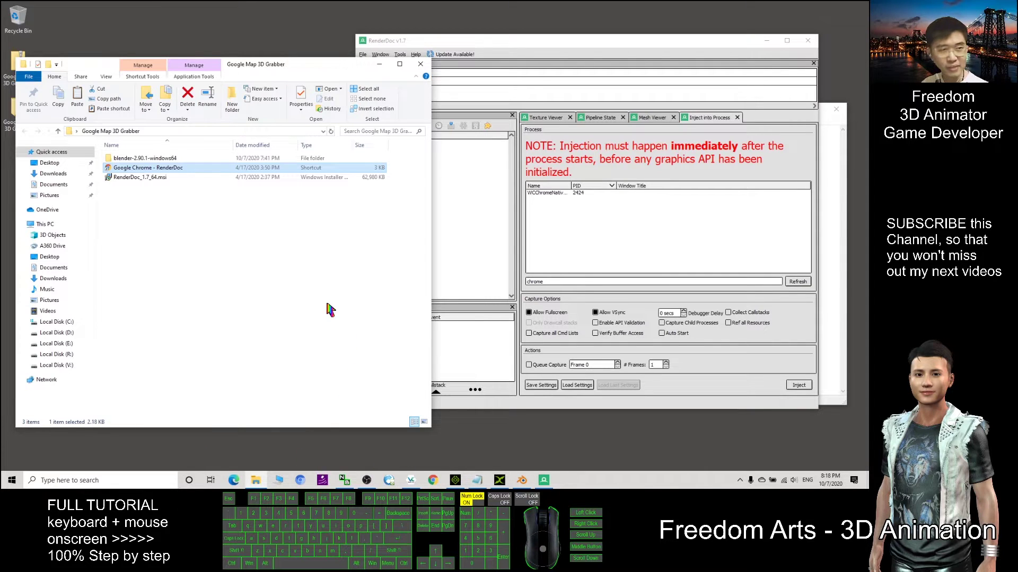
pyautogui.moveTo(233, 69); pyautogui.dragTo(224, 60)
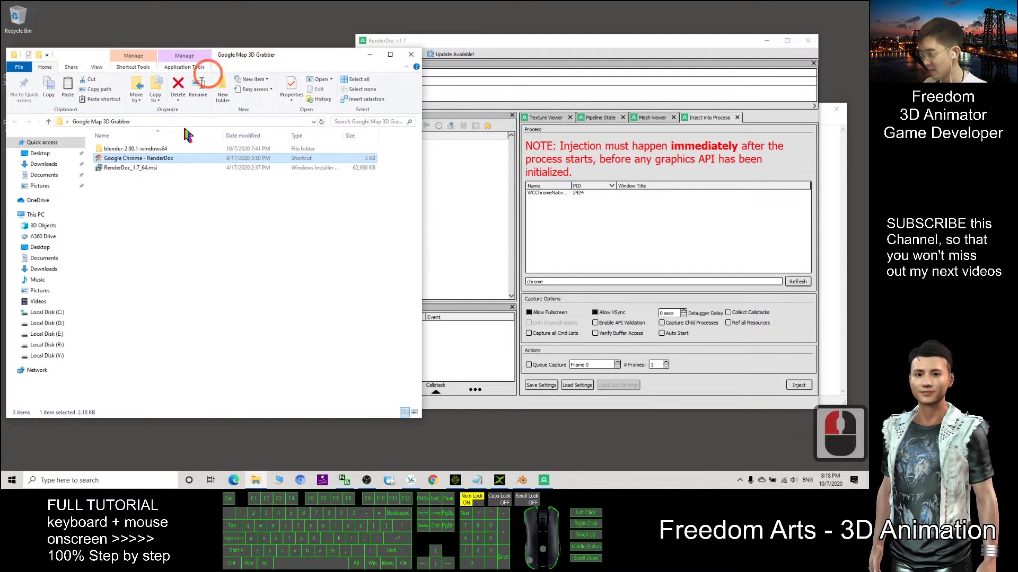
pyautogui.click(149, 159)
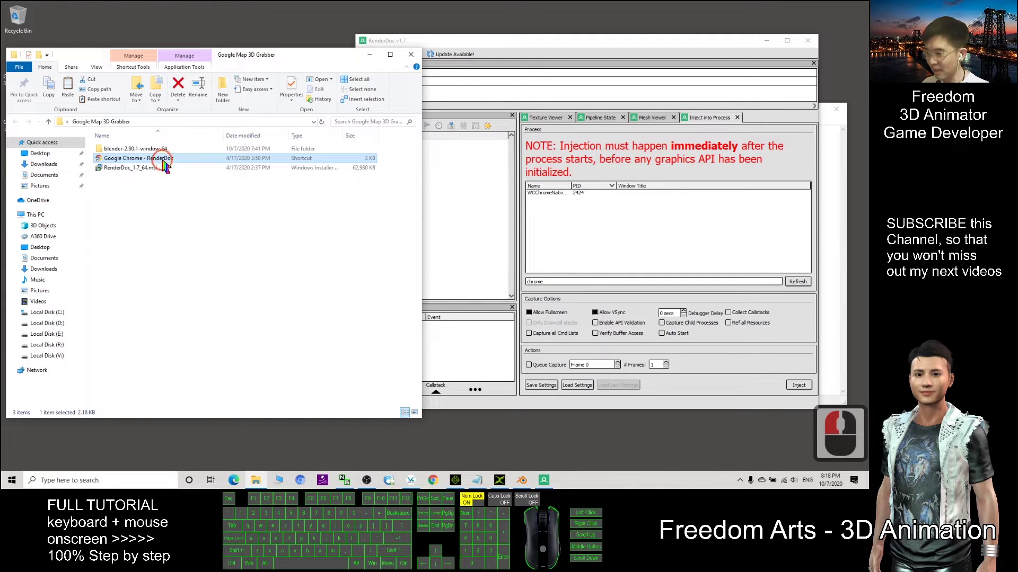
pyautogui.doubleClick(164, 160)
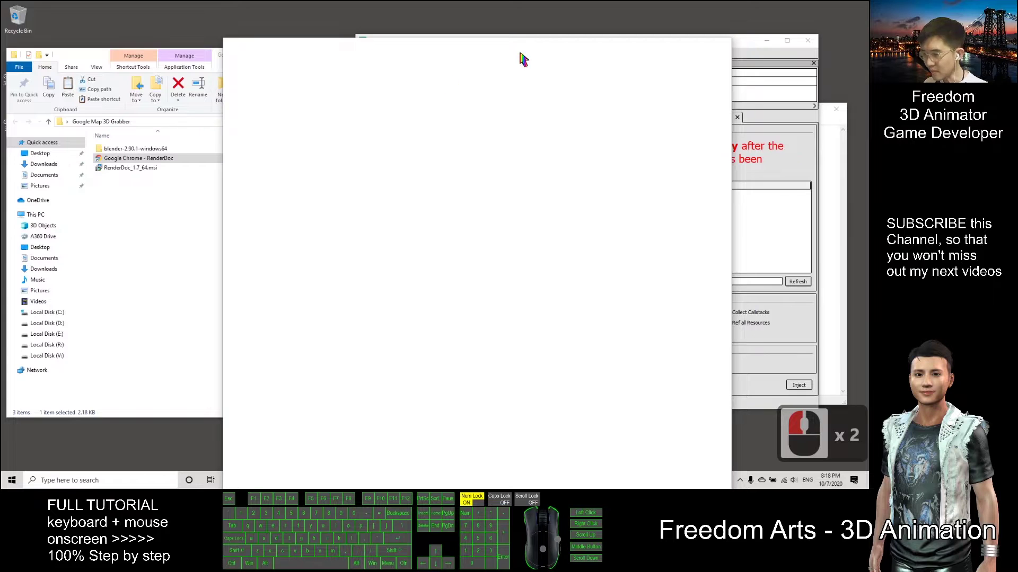
pyautogui.moveTo(523, 60); pyautogui.dragTo(183, 53)
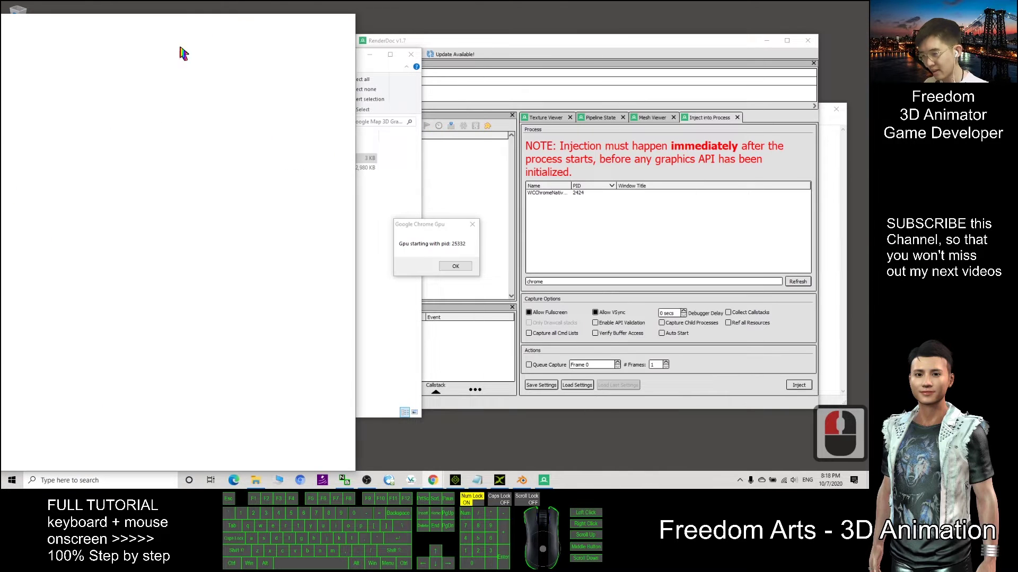
pyautogui.moveTo(441, 225); pyautogui.dragTo(265, 181)
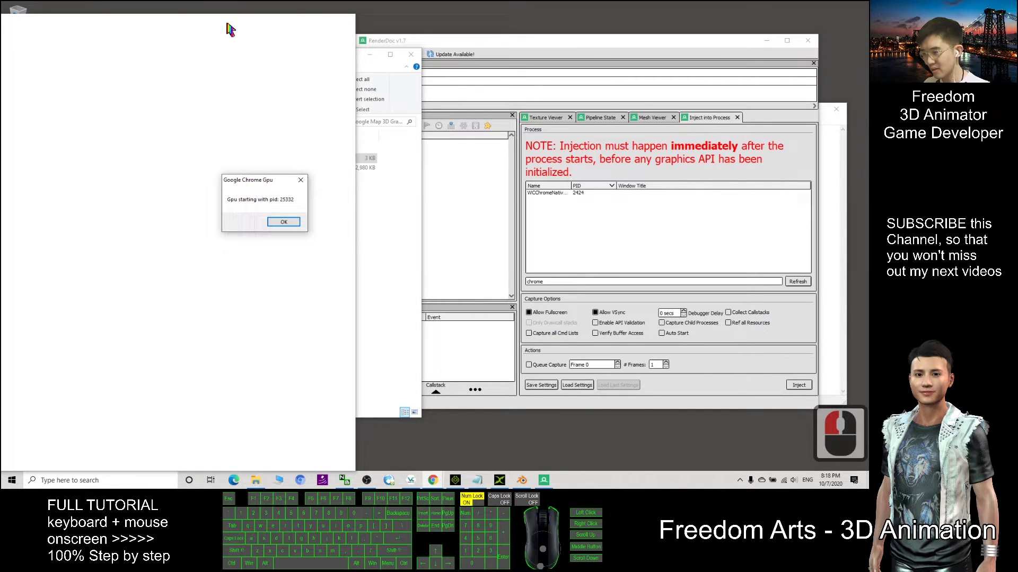
pyautogui.moveTo(228, 28); pyautogui.dragTo(670, 39)
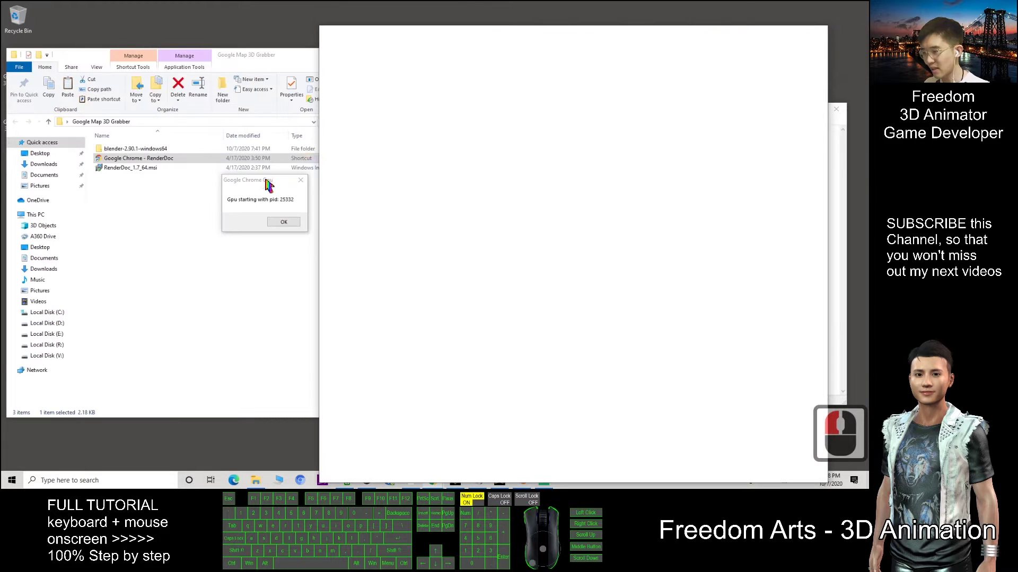
pyautogui.moveTo(268, 187)
pyautogui.mouseDown()
pyautogui.moveTo(233, 190)
pyautogui.moveTo(268, 192)
pyautogui.mouseUp()
pyautogui.click(638, 46)
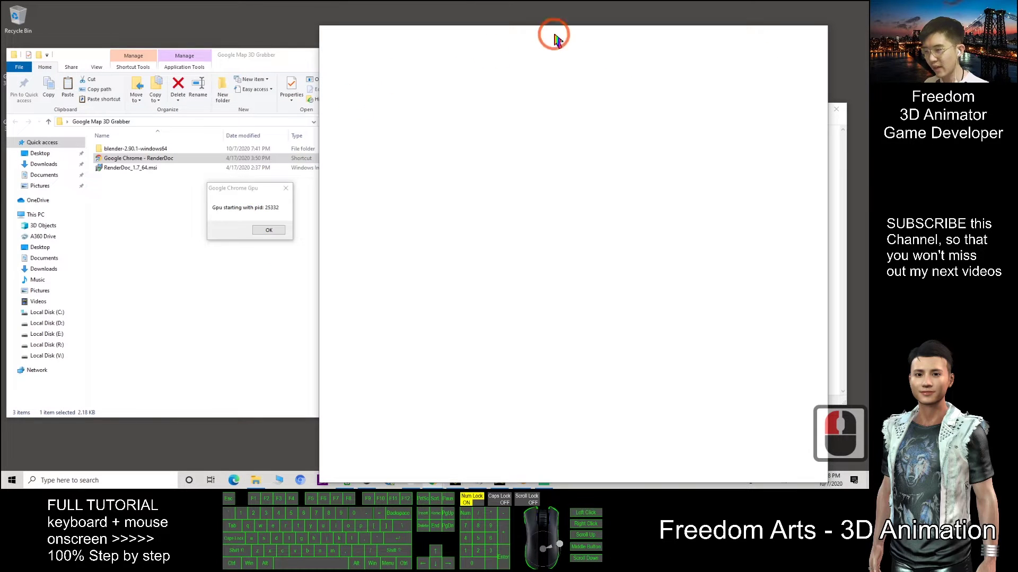
# Try to reposition the blank Chrome window beside RenderDoc, and close all Chrome windows.
pyautogui.moveTo(552, 34); pyautogui.dragTo(5, 114)
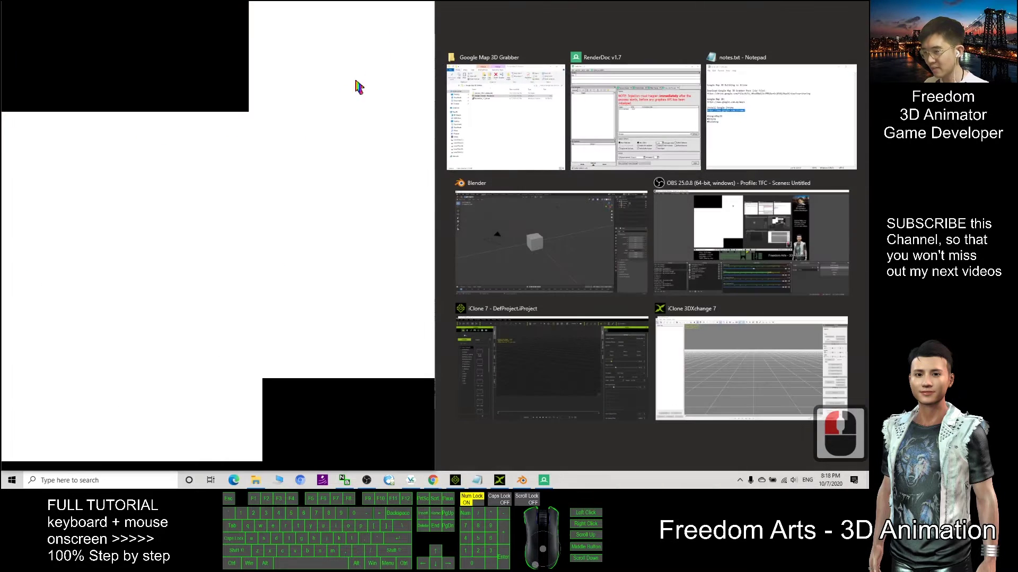
pyautogui.press('Escape')
pyautogui.click(358, 27)
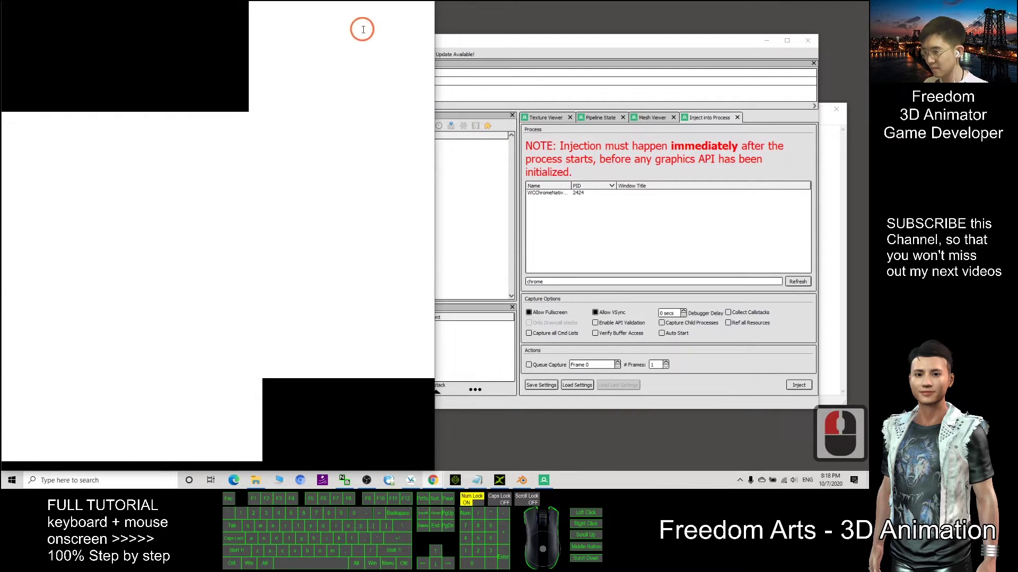
pyautogui.click(190, 131)
pyautogui.press('Escape')
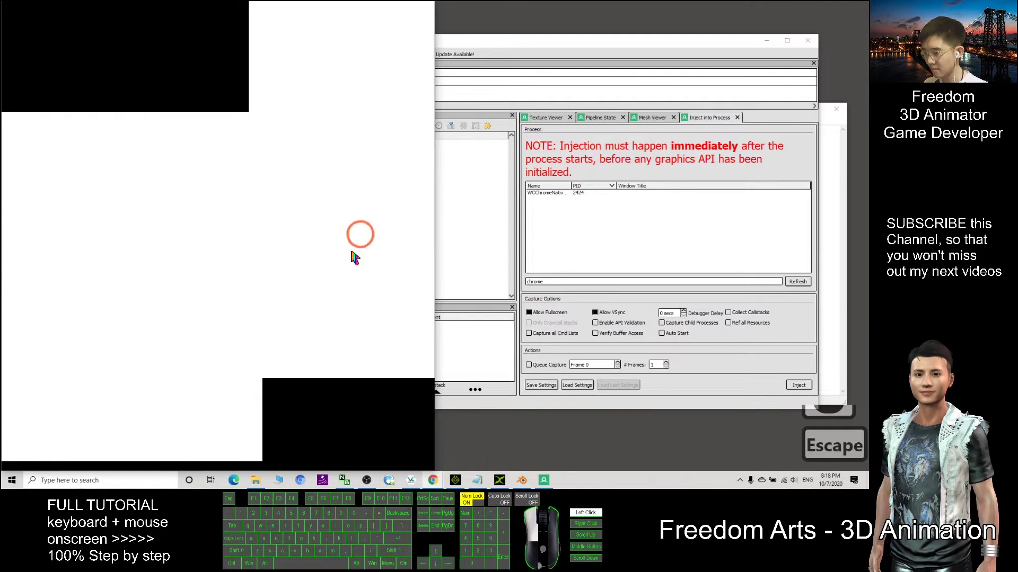
pyautogui.click(251, 325)
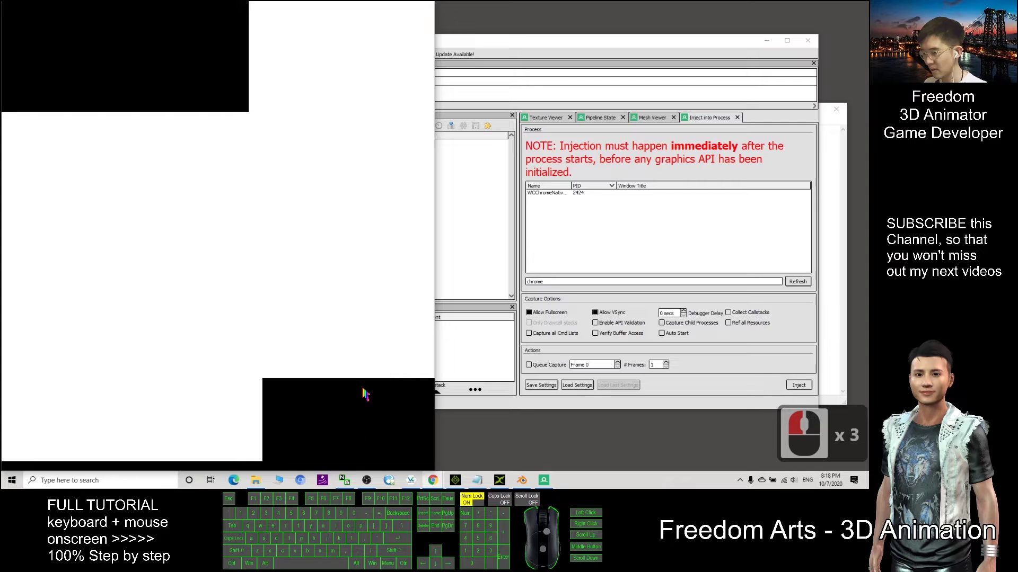
pyautogui.rightClick(432, 481)
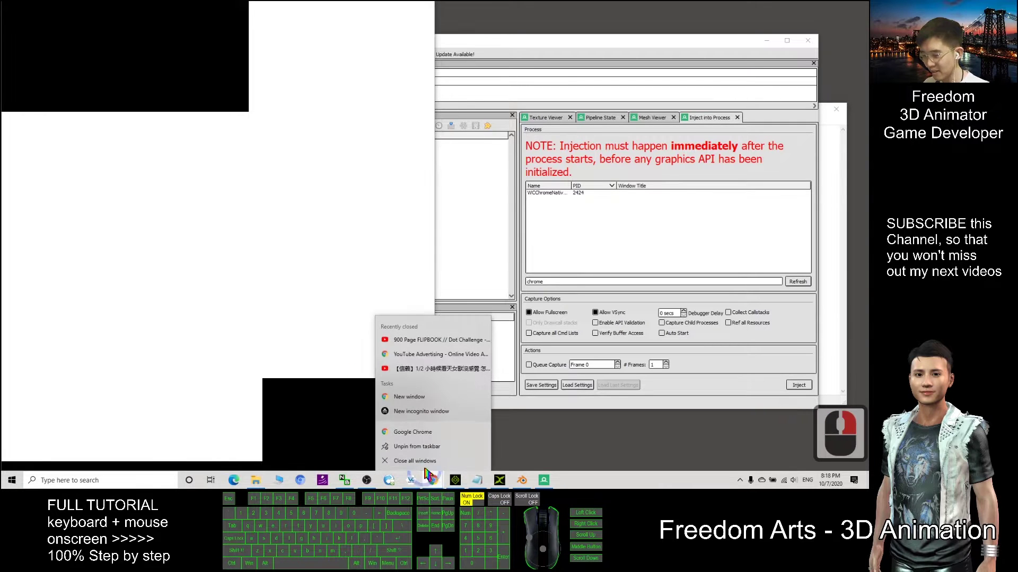
pyautogui.click(420, 462)
# Launch Chrome from the Google Chrome - RenderDoc shortcut and move its blank window and Gpu dialog clear of RenderDoc, leaving the dialog open.
pyautogui.doubleClick(157, 159)
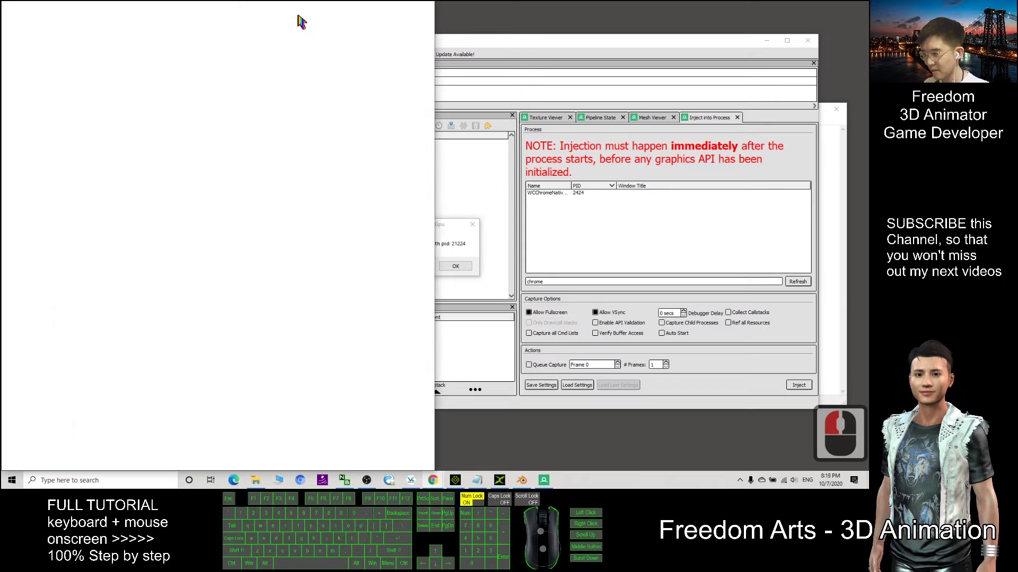
pyautogui.click(416, 227)
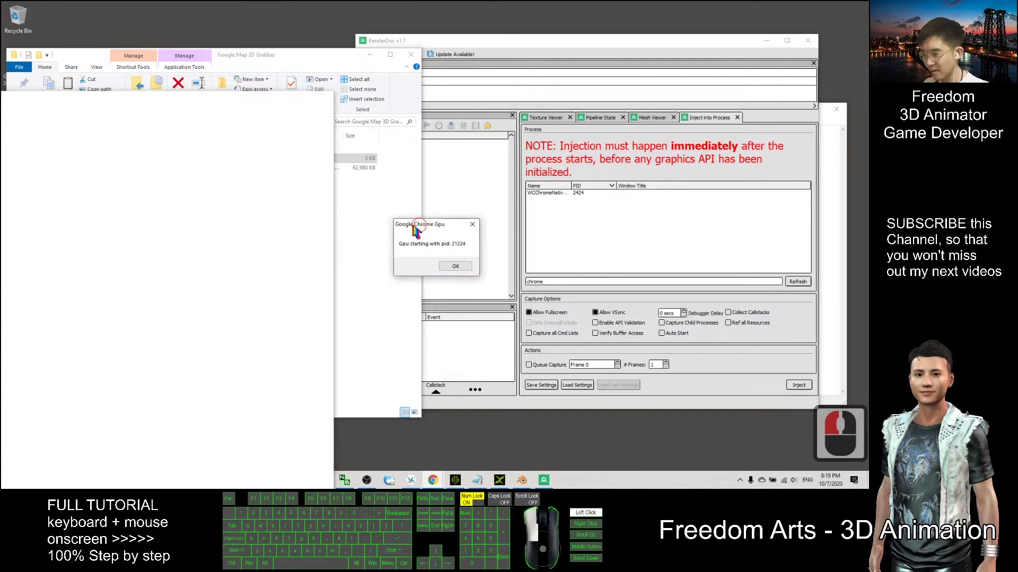
pyautogui.moveTo(415, 228); pyautogui.dragTo(356, 219)
pyautogui.click(384, 255)
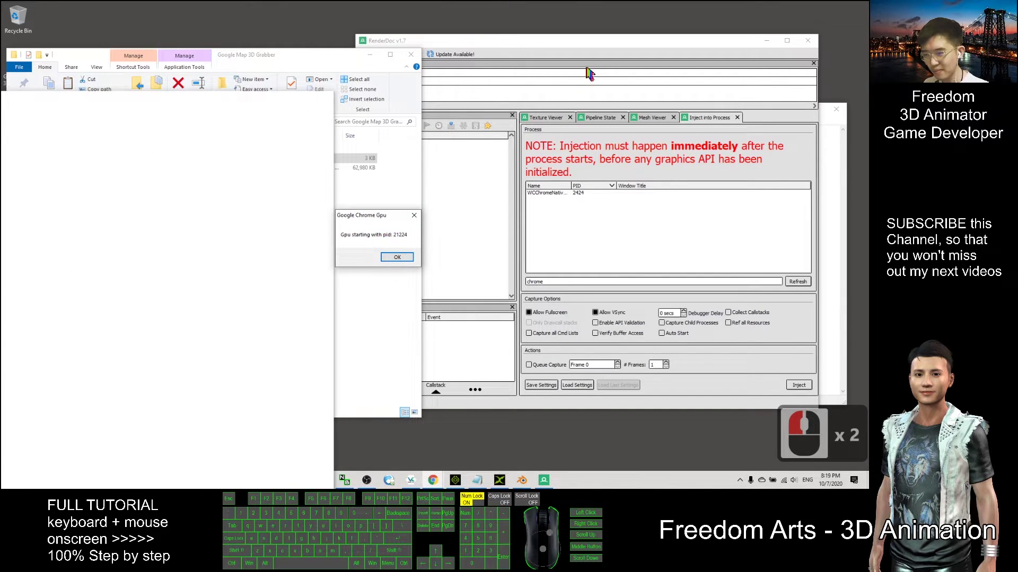
# Return to RenderDoc and refresh the chrome-filtered process list to include the Google Chrome Gpu process.
pyautogui.click(597, 42)
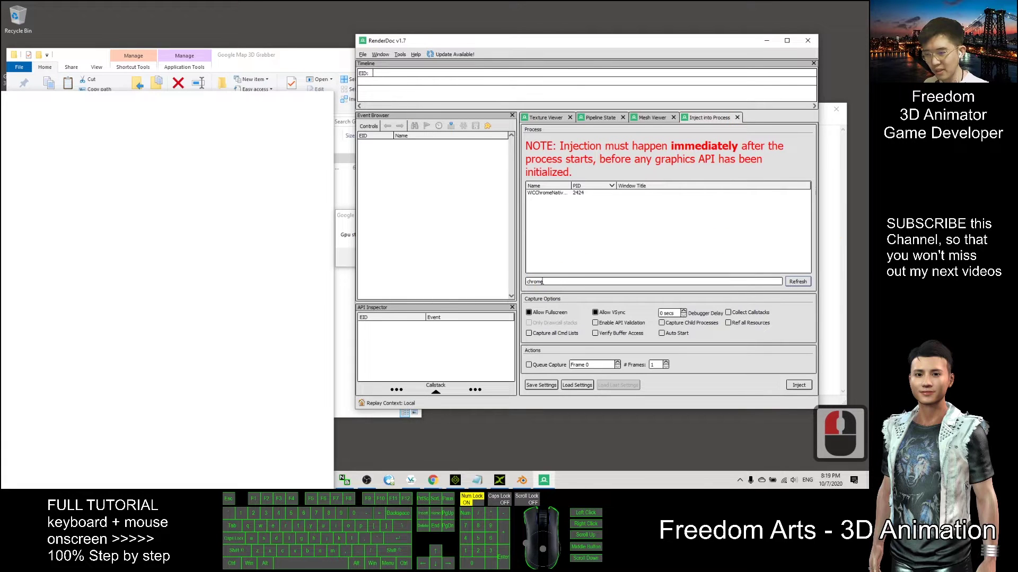
pyautogui.click(803, 284)
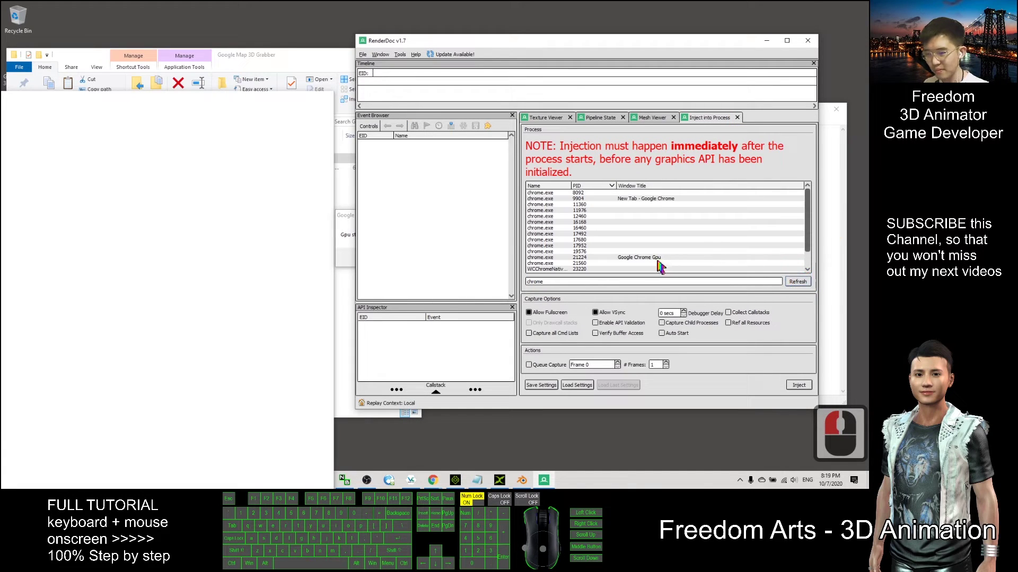
# Inject RenderDoc into the Google Chrome Gpu process, move its window aside, and dismiss Chrome's Gpu starting dialog.
pyautogui.click(636, 258)
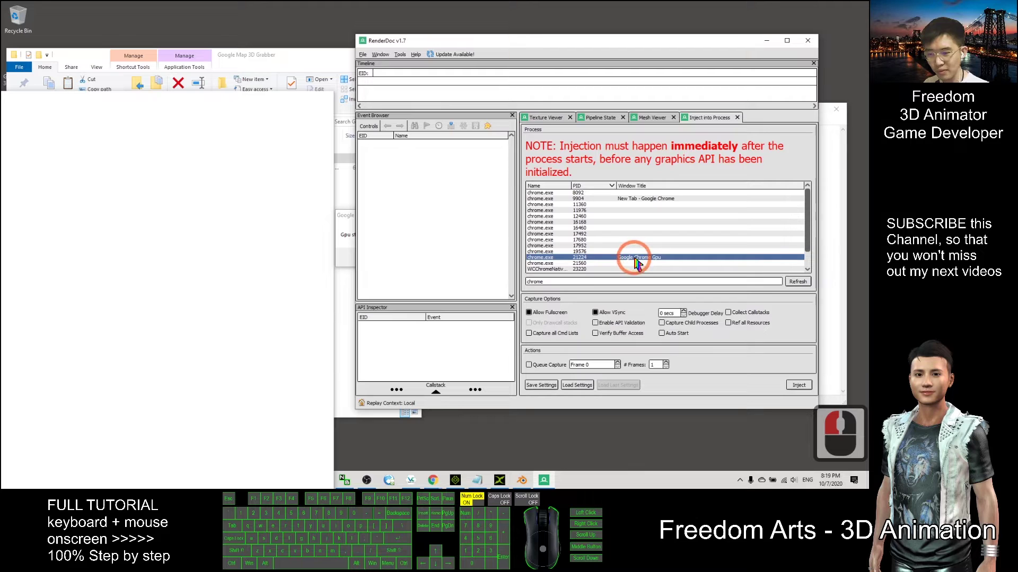
pyautogui.click(800, 387)
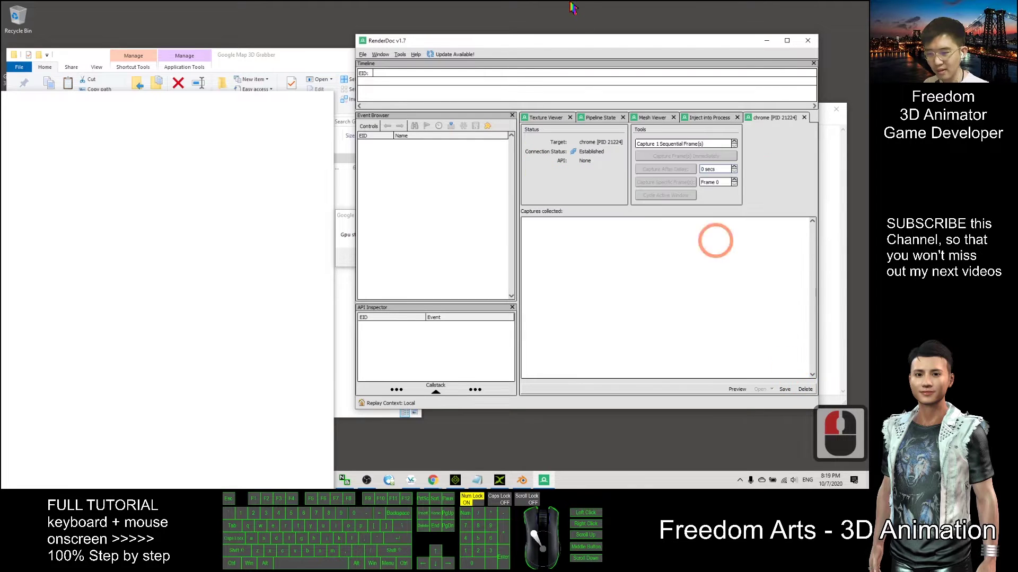
pyautogui.moveTo(574, 48); pyautogui.dragTo(620, 40)
pyautogui.moveTo(371, 215); pyautogui.dragTo(271, 185)
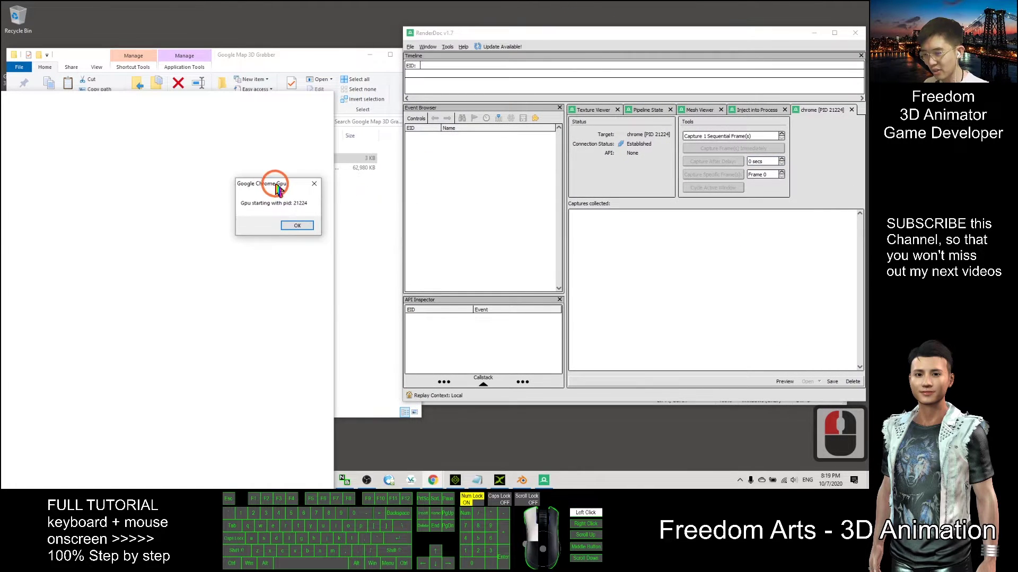
pyautogui.click(297, 226)
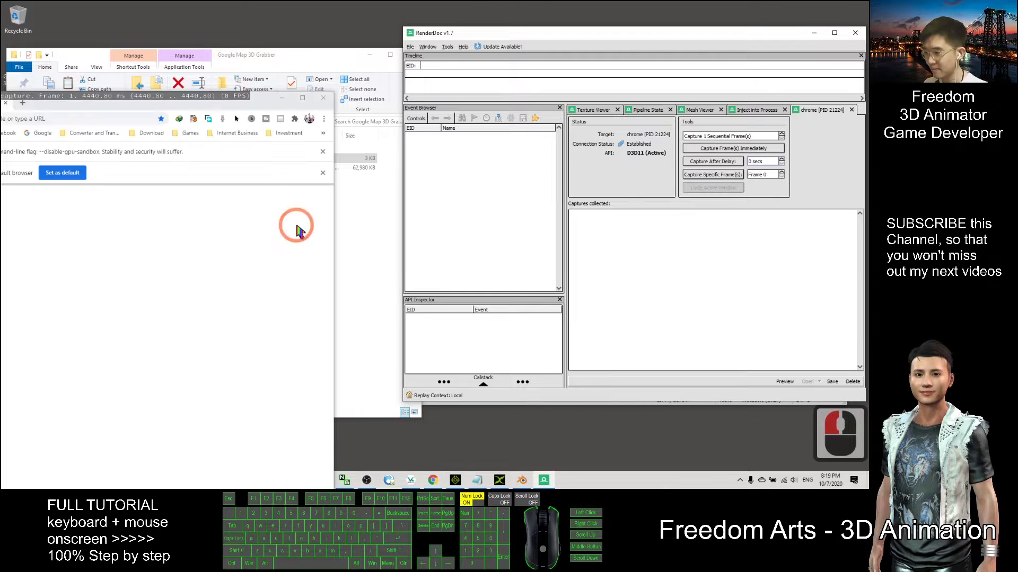
# Reposition the Chrome window so that RenderDoc's capture controls for the chrome process are uncovered.
pyautogui.moveTo(229, 110); pyautogui.dragTo(518, 70)
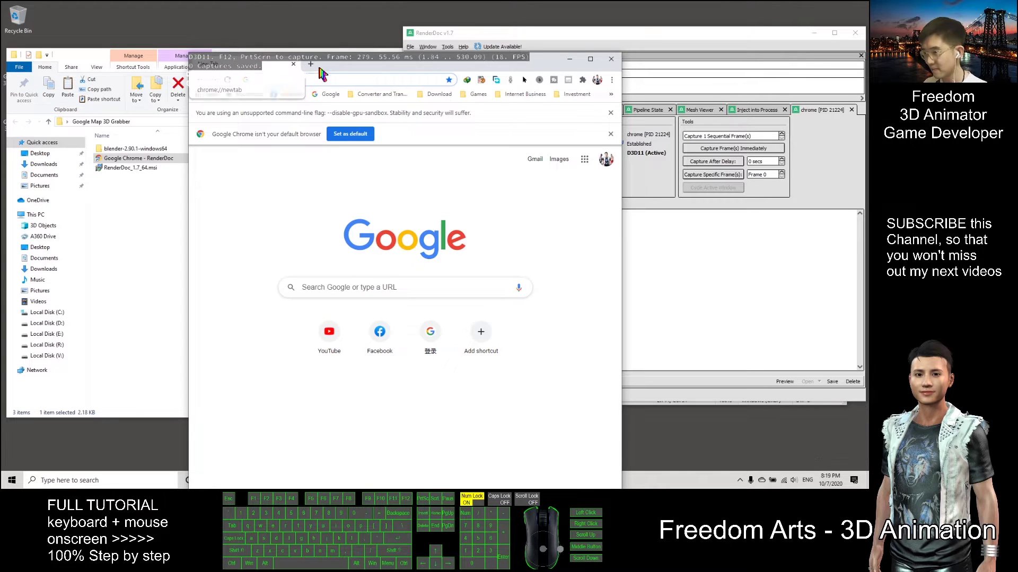
pyautogui.moveTo(324, 79); pyautogui.dragTo(252, 43)
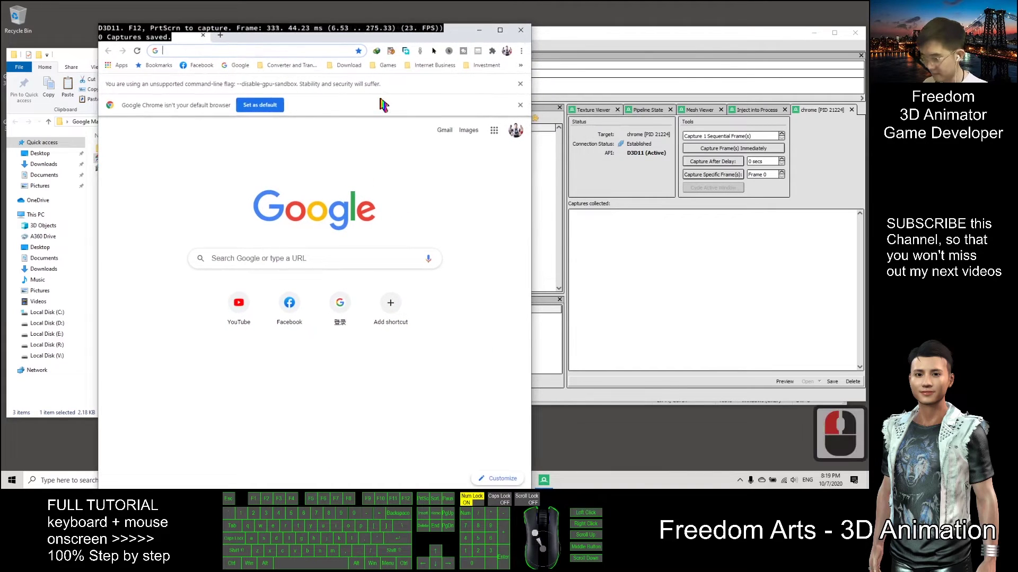
pyautogui.moveTo(386, 40); pyautogui.dragTo(369, 25)
pyautogui.click(539, 367)
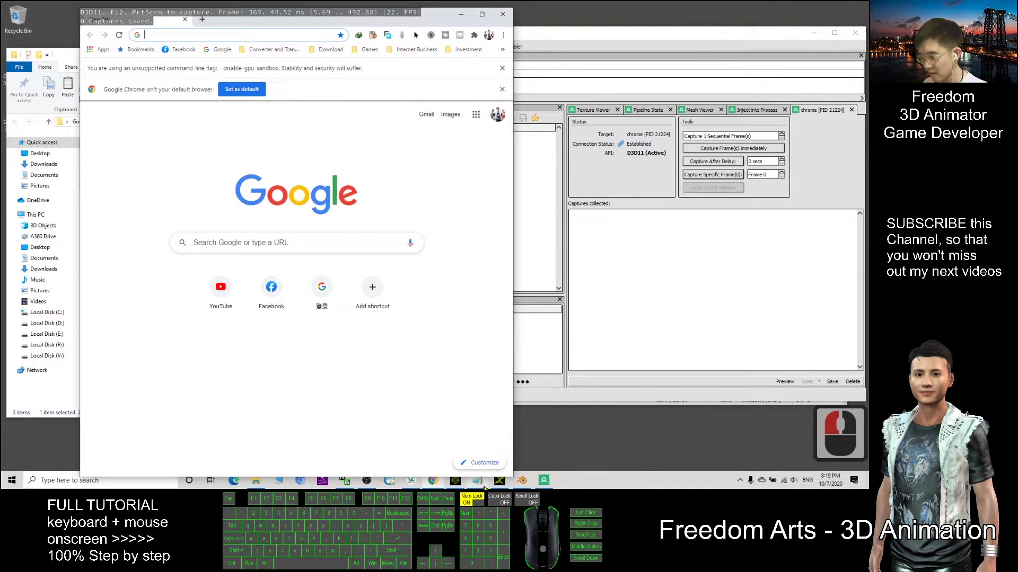
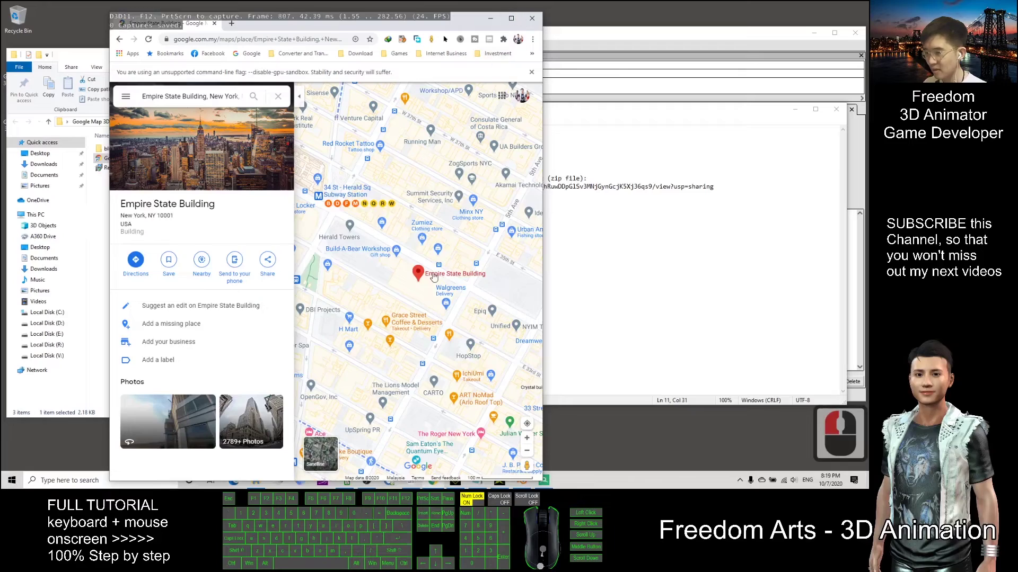
# Maximize the Chrome window and switch the map around the Empire State Building to satellite imagery.
pyautogui.click(511, 18)
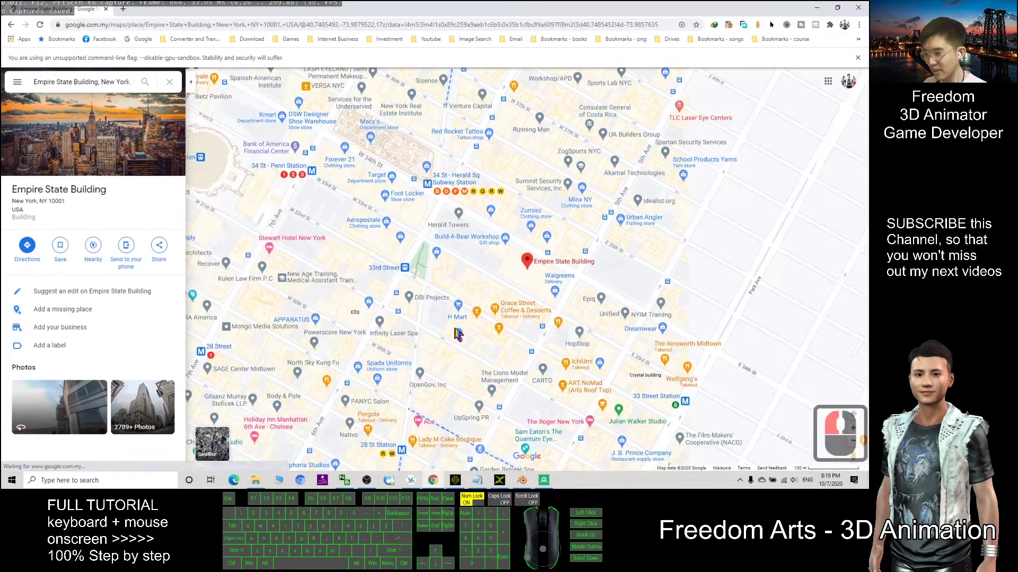
pyautogui.scroll(4, 599, 287)
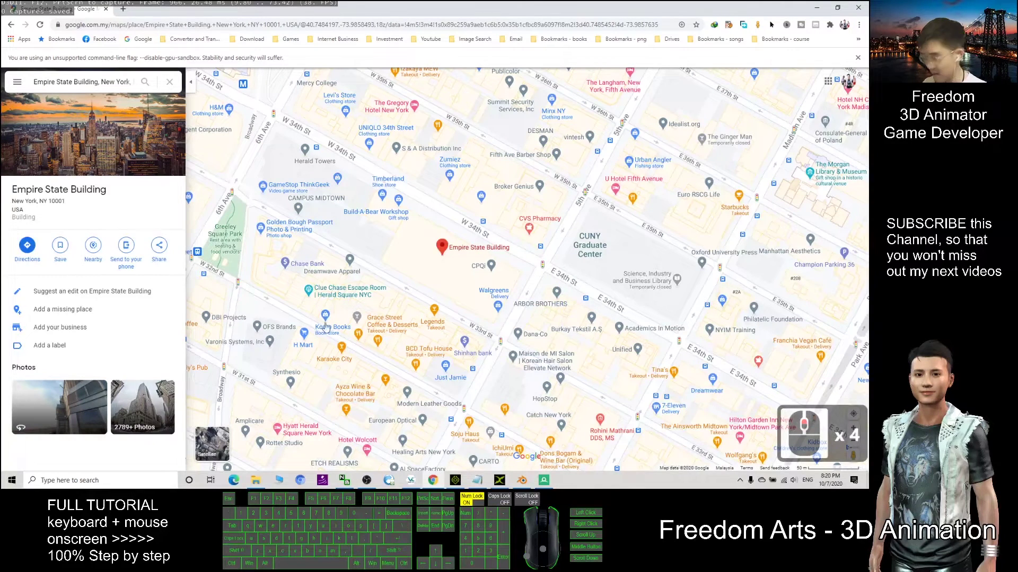
pyautogui.click(211, 441)
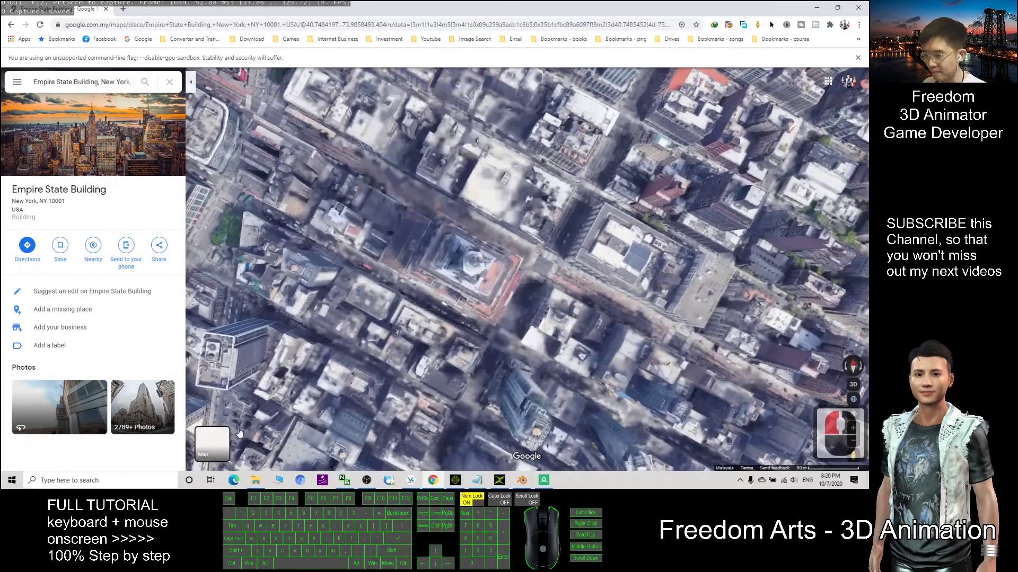
pyautogui.moveTo(485, 300); pyautogui.dragTo(452, 282)
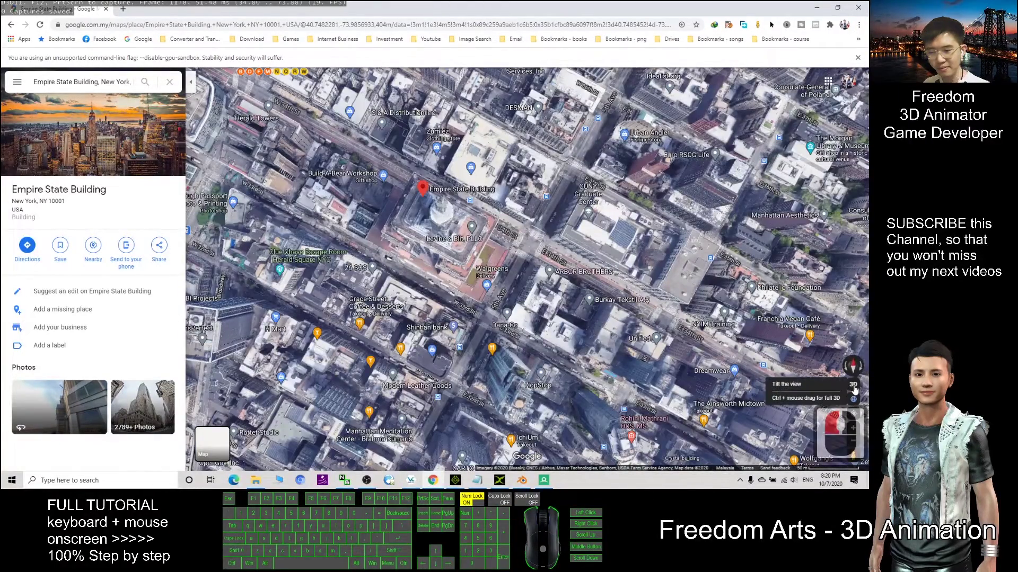
# Examine the Empire State Building in the tilted 3D view and from directly above at several zoom levels.
pyautogui.click(853, 386)
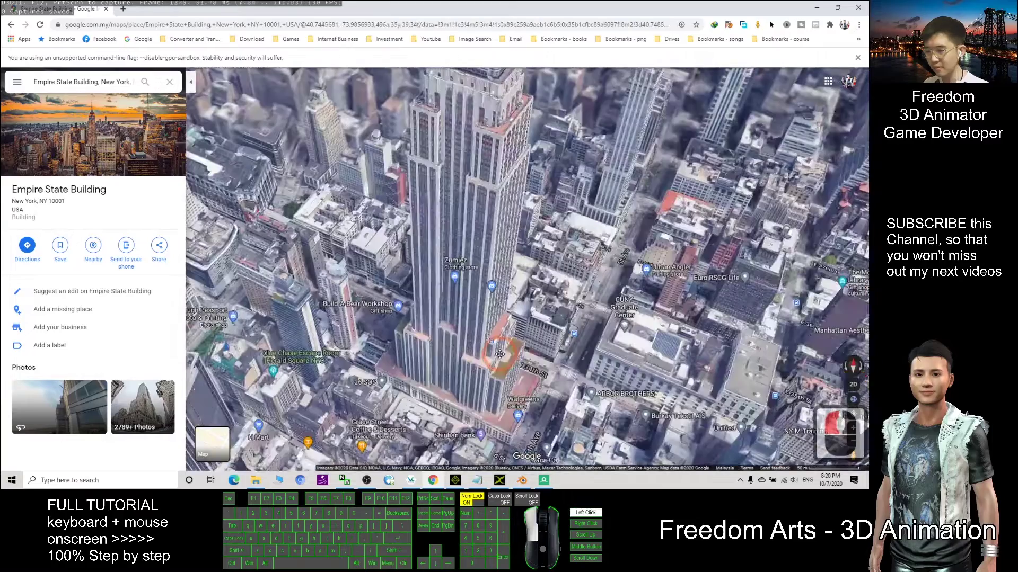
pyautogui.scroll(-3, 486, 317)
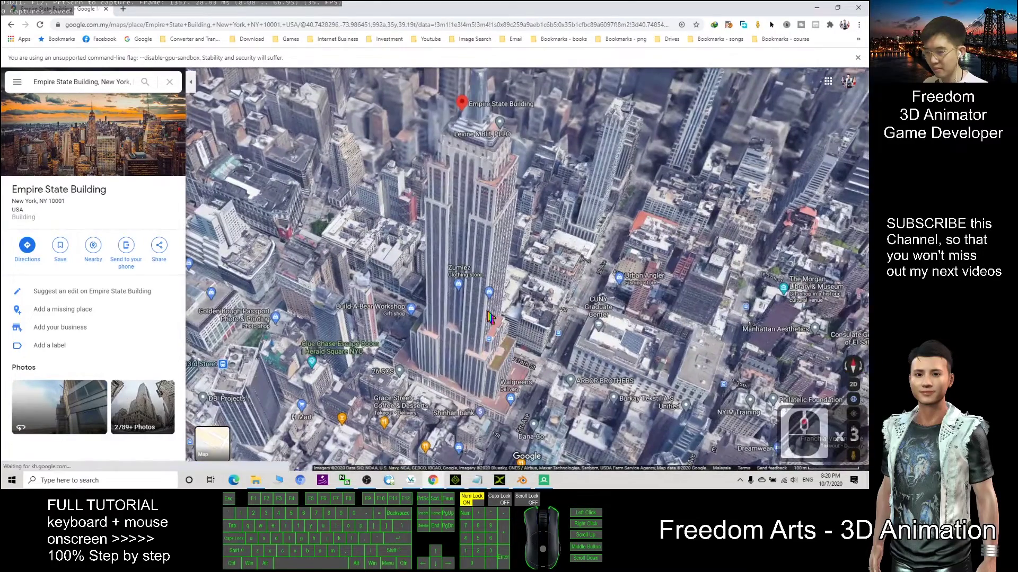
pyautogui.click(853, 385)
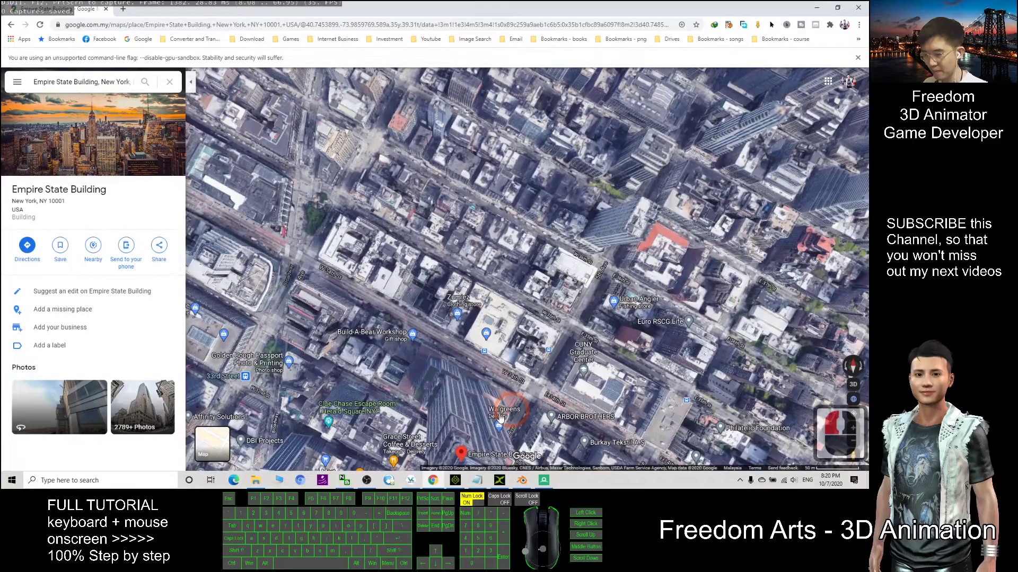
pyautogui.moveTo(501, 417); pyautogui.dragTo(423, 244)
pyautogui.scroll(2, 423, 244)
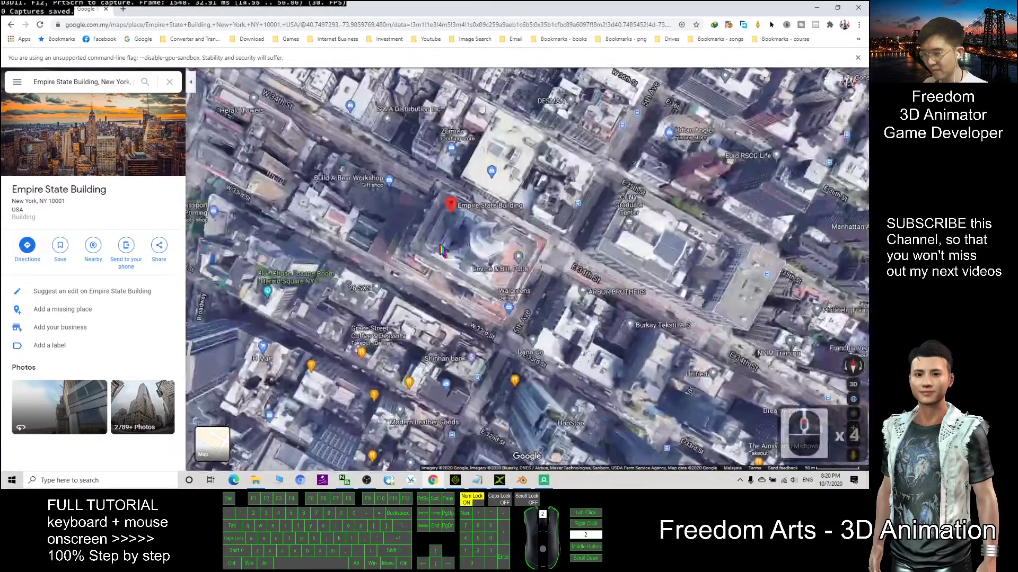
pyautogui.scroll(2, 512, 270)
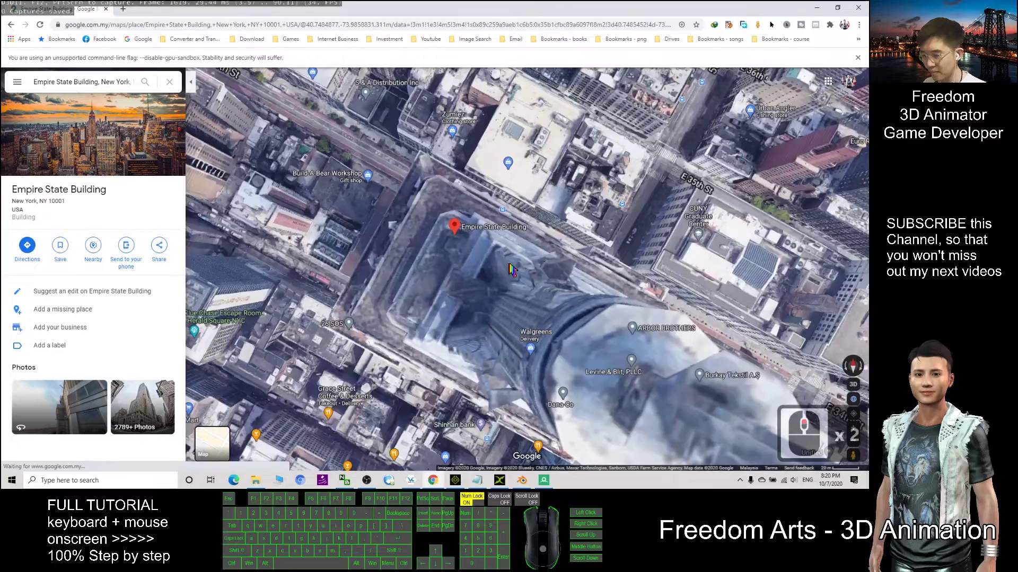
pyautogui.moveTo(512, 270)
pyautogui.mouseDown()
pyautogui.moveTo(272, 241)
pyautogui.moveTo(453, 251)
pyautogui.mouseUp()
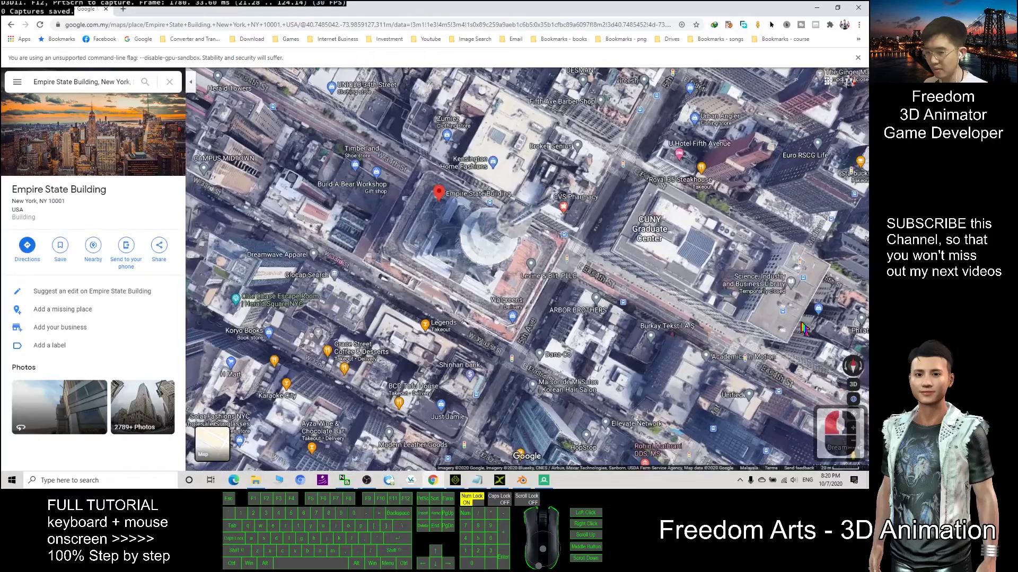
pyautogui.click(851, 385)
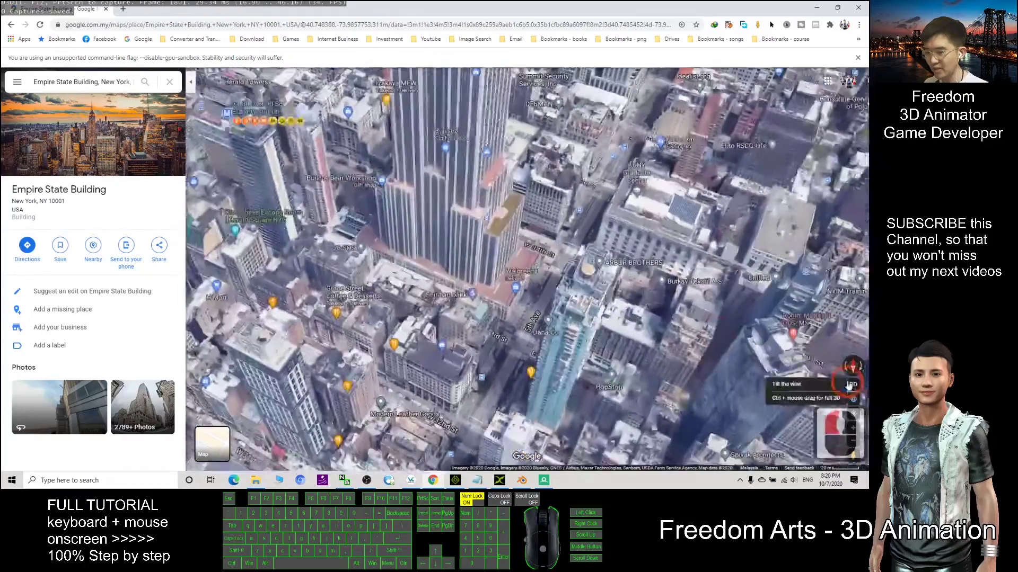
pyautogui.scroll(3, 492, 243)
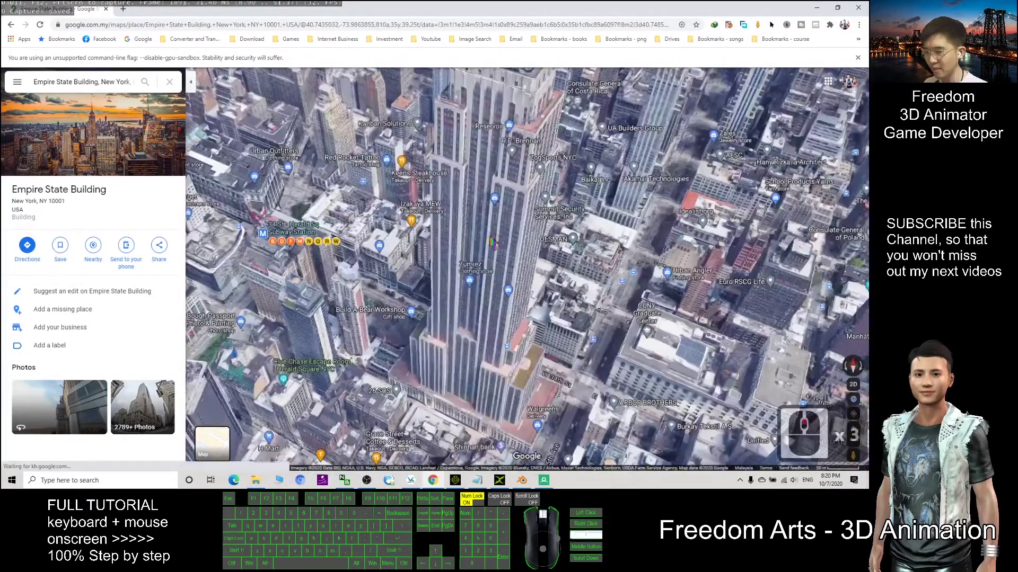
pyautogui.scroll(1, 492, 243)
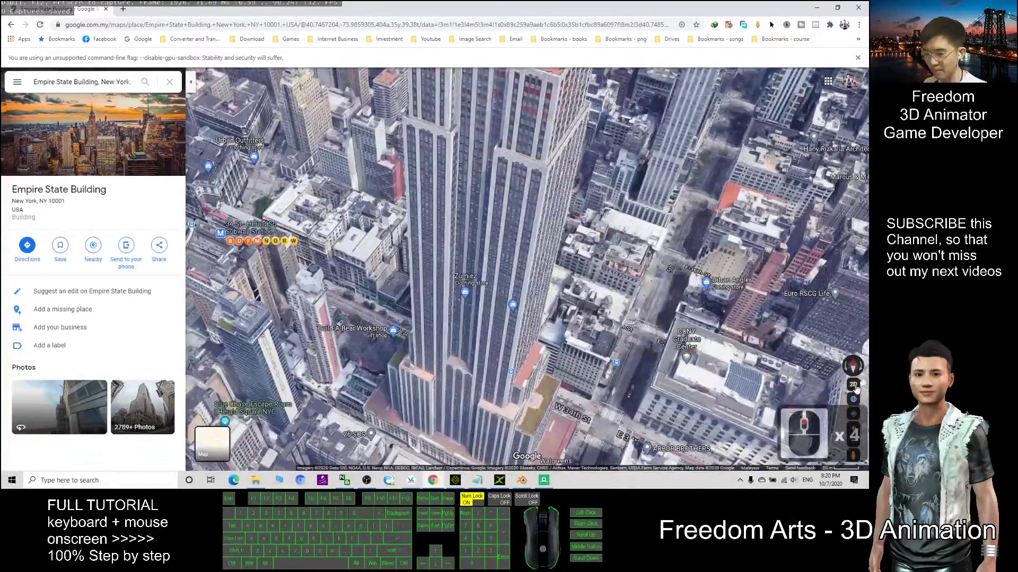
pyautogui.click(854, 386)
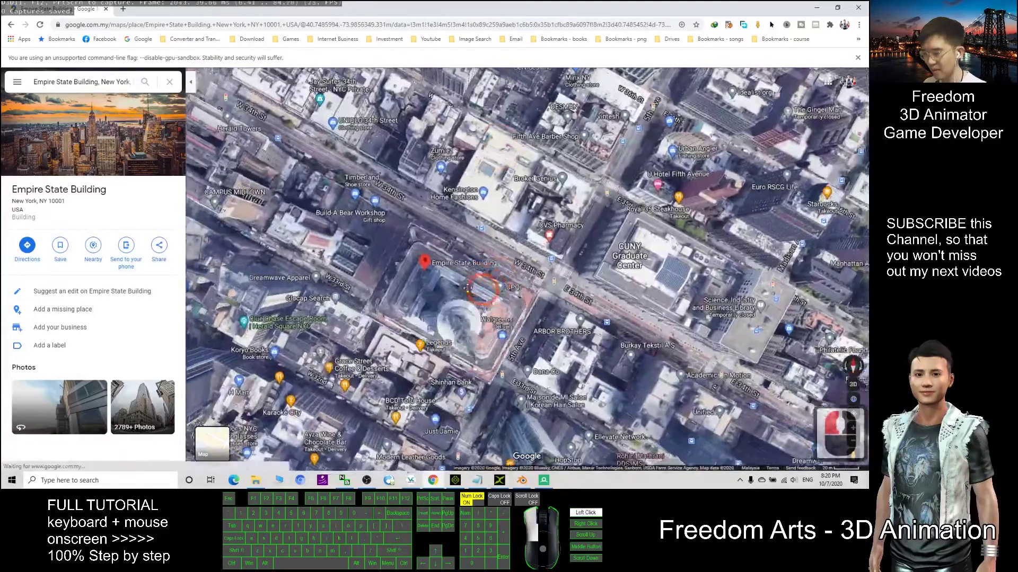
# Restore the Chrome window to a smaller size beside RenderDoc and frame the Empire State Building from above.
pyautogui.click(459, 271)
pyautogui.moveTo(459, 271); pyautogui.dragTo(494, 242)
pyautogui.moveTo(477, 8); pyautogui.dragTo(318, 10)
pyautogui.moveTo(304, 262); pyautogui.dragTo(348, 246)
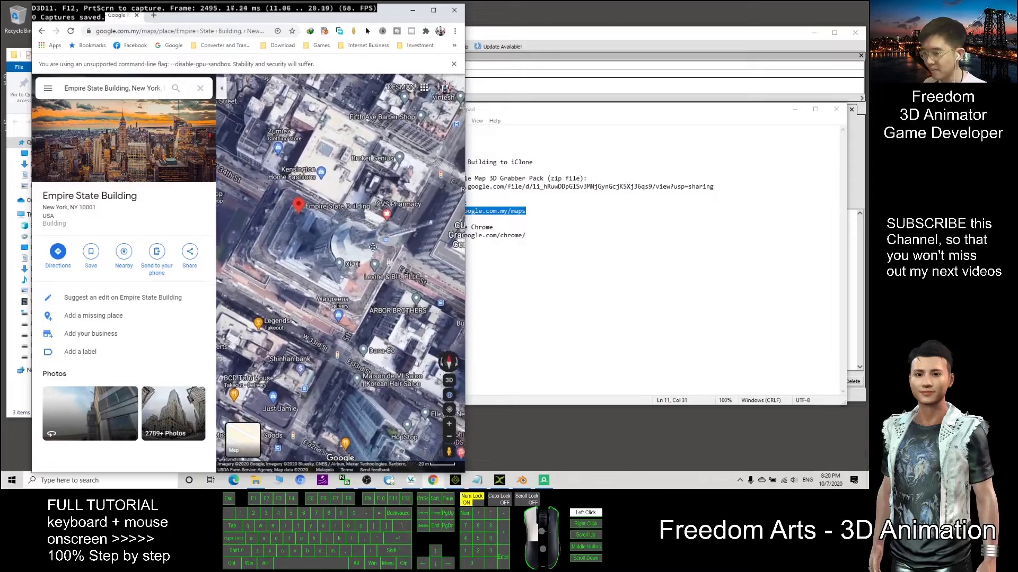
pyautogui.scroll(-2, 360, 252)
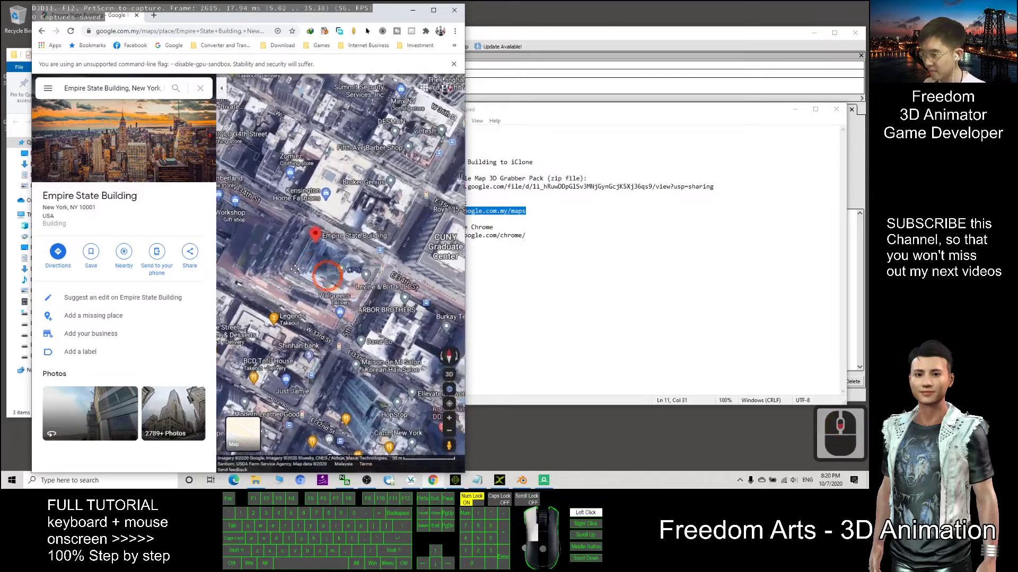
pyautogui.moveTo(339, 251); pyautogui.dragTo(349, 267)
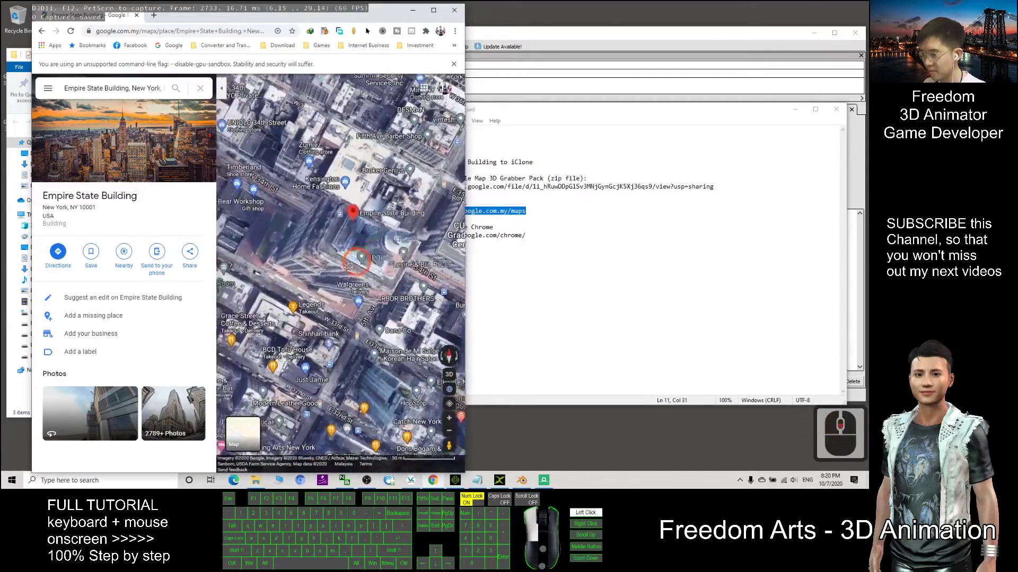
# Set RenderDoc's capture delay to 5 secs, trigger the delayed capture, and keep the Google Maps view moving until the frame is captured.
pyautogui.click(587, 40)
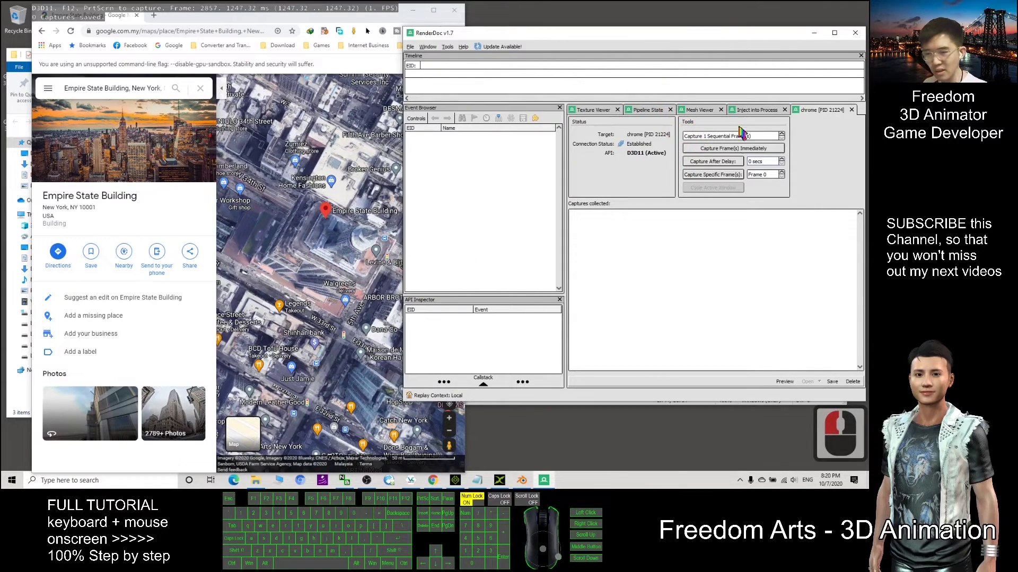
pyautogui.click(781, 159)
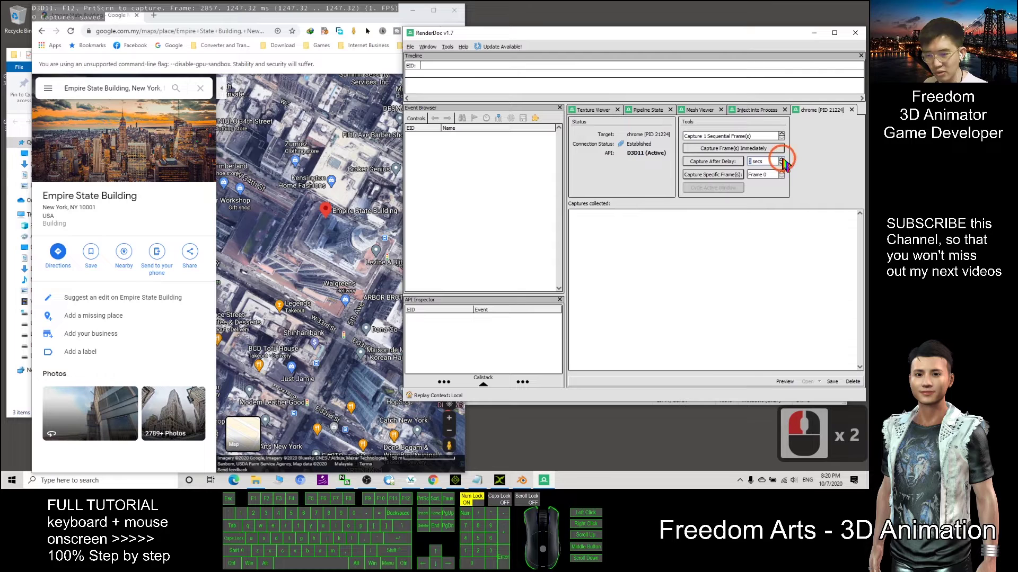
pyautogui.click(782, 159)
pyautogui.click(782, 159)
pyautogui.click(781, 159)
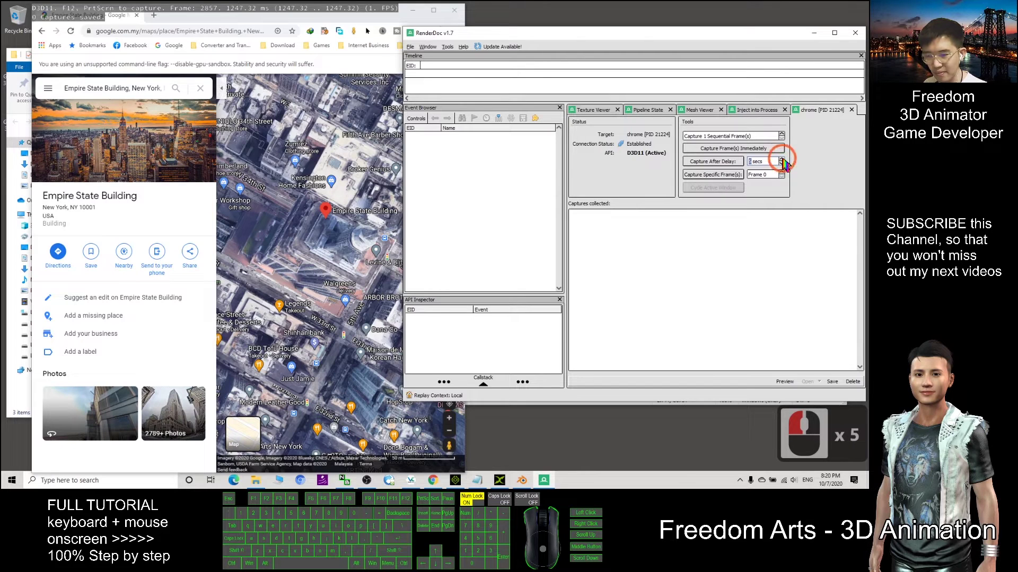
pyautogui.click(716, 162)
pyautogui.click(342, 243)
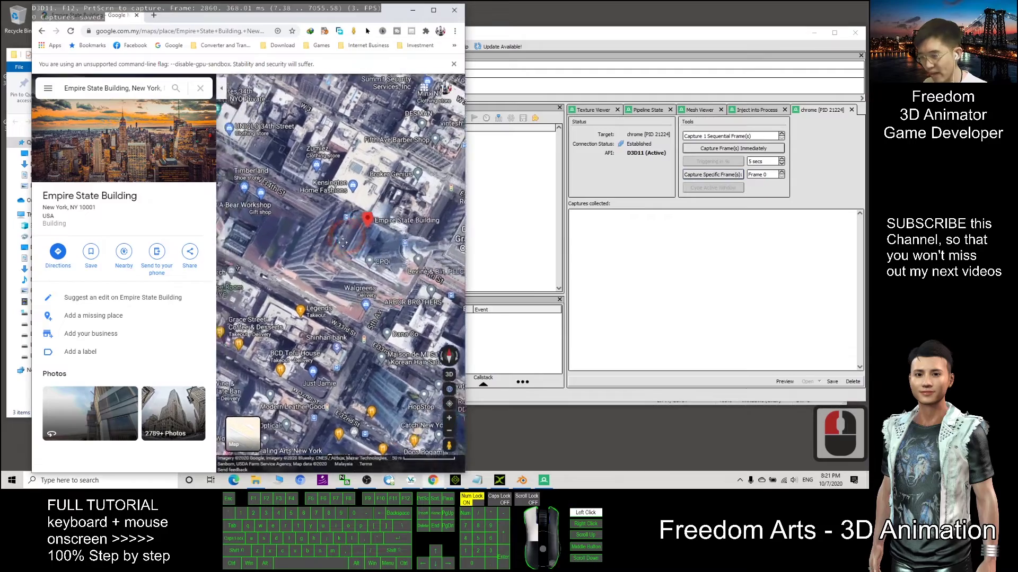
pyautogui.moveTo(343, 242)
pyautogui.mouseDown()
pyautogui.moveTo(326, 232)
pyautogui.moveTo(330, 246)
pyautogui.moveTo(348, 240)
pyautogui.mouseUp()
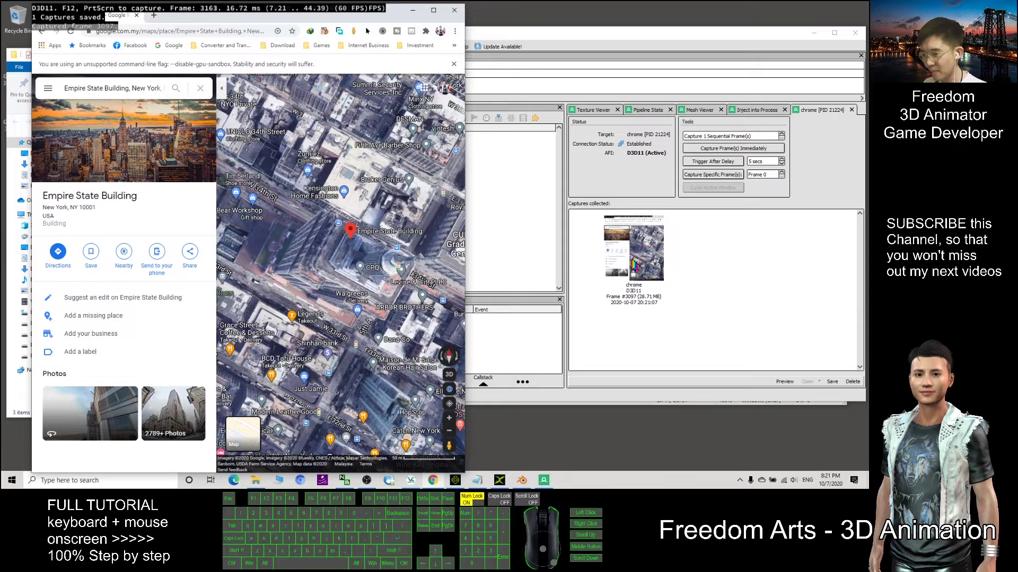
# Clear the Chrome window and the Google Map 3D Grabber folder window off the desktop, leaving RenderDoc open.
pyautogui.click(413, 9)
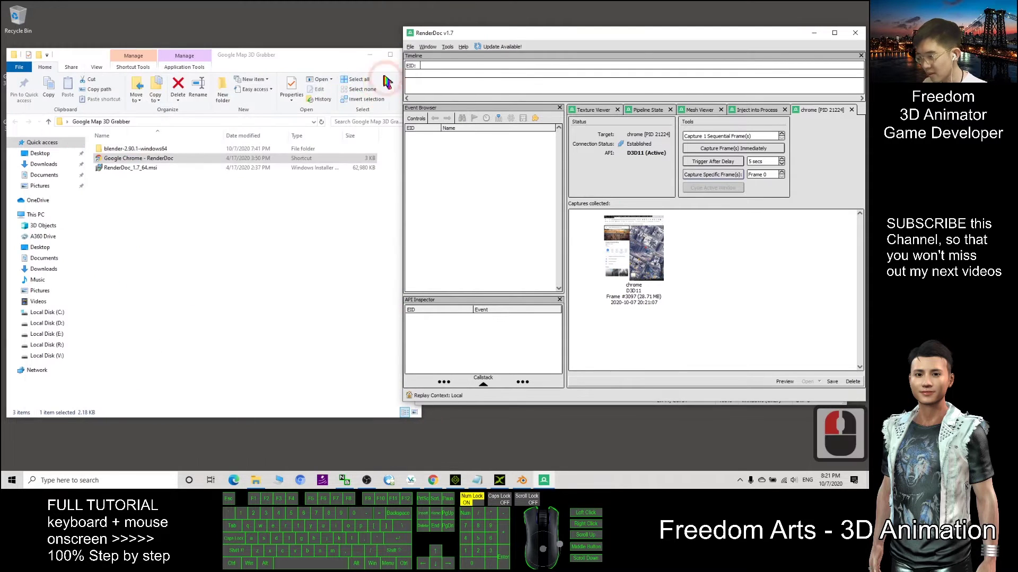
pyautogui.click(334, 59)
pyautogui.click(412, 54)
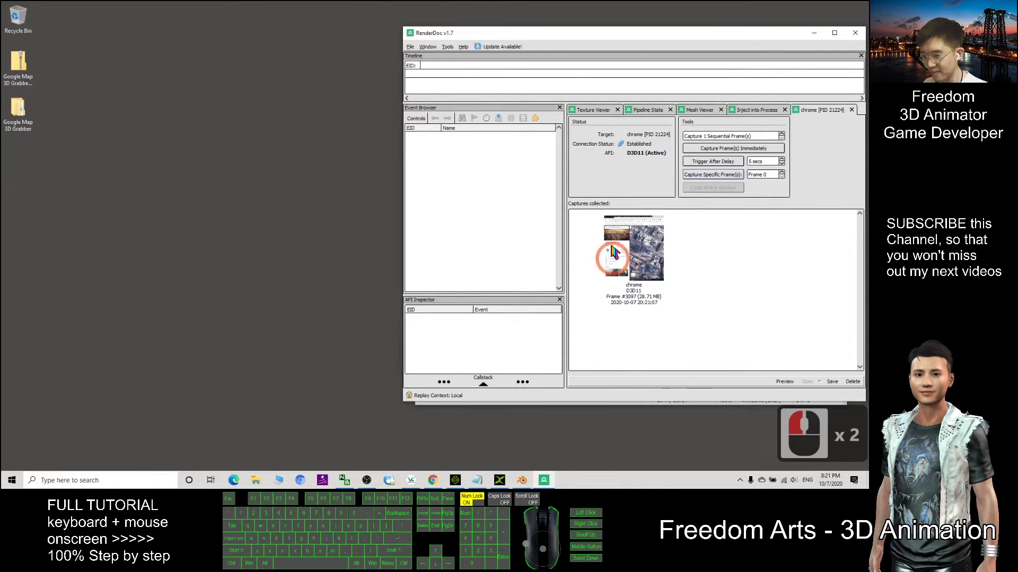